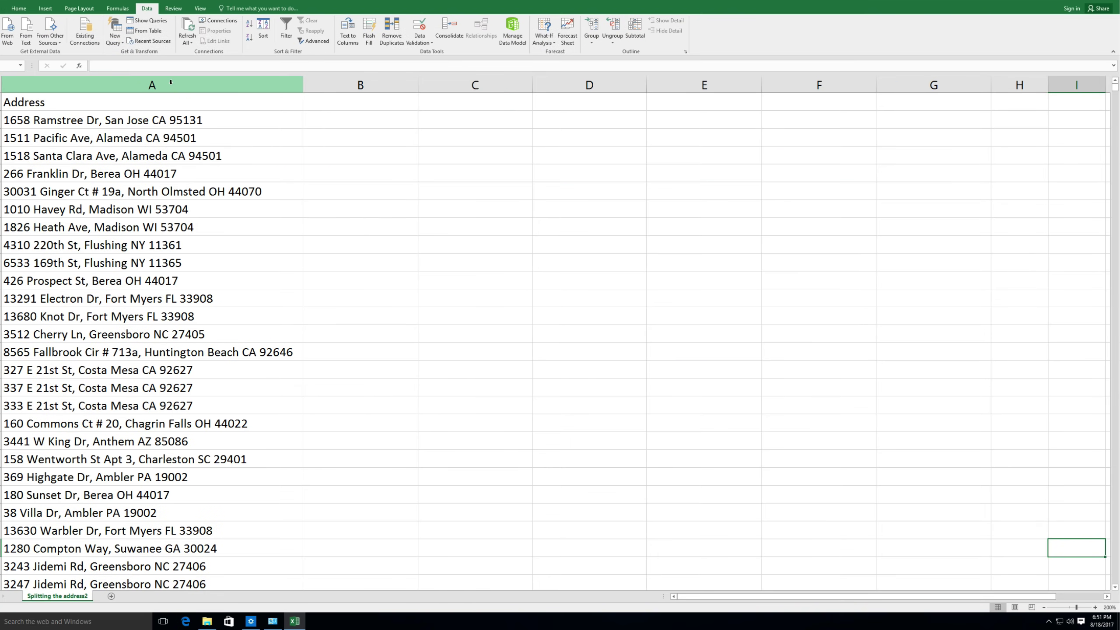
Step: Replace every ', ' with ',' throughout column A, making 12,422 replacements
left_click(170, 82)
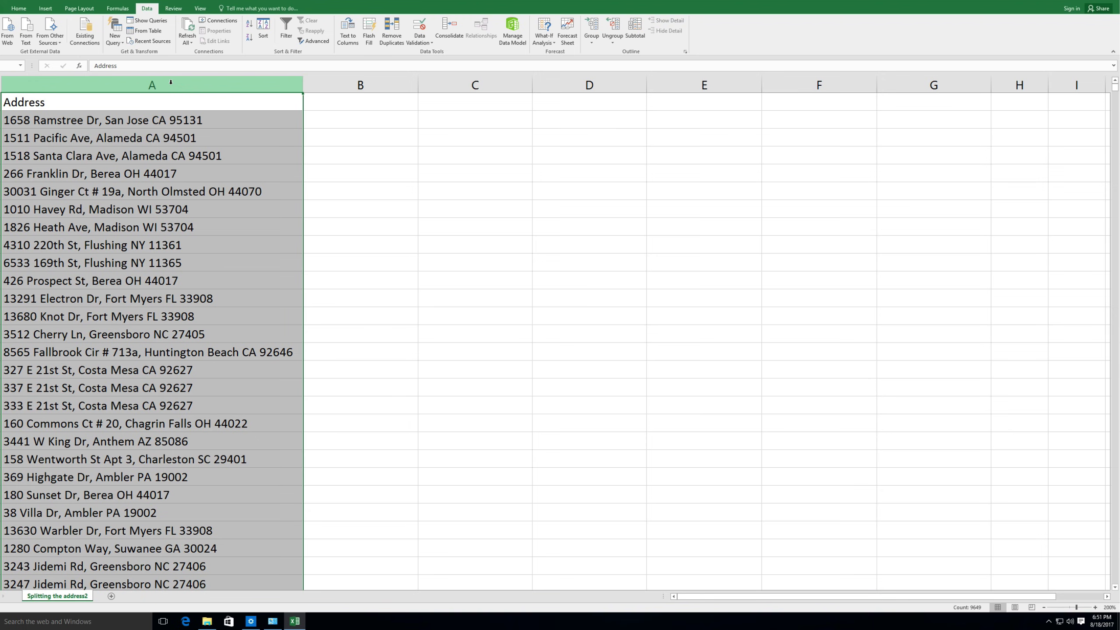
key("ctrl+f")
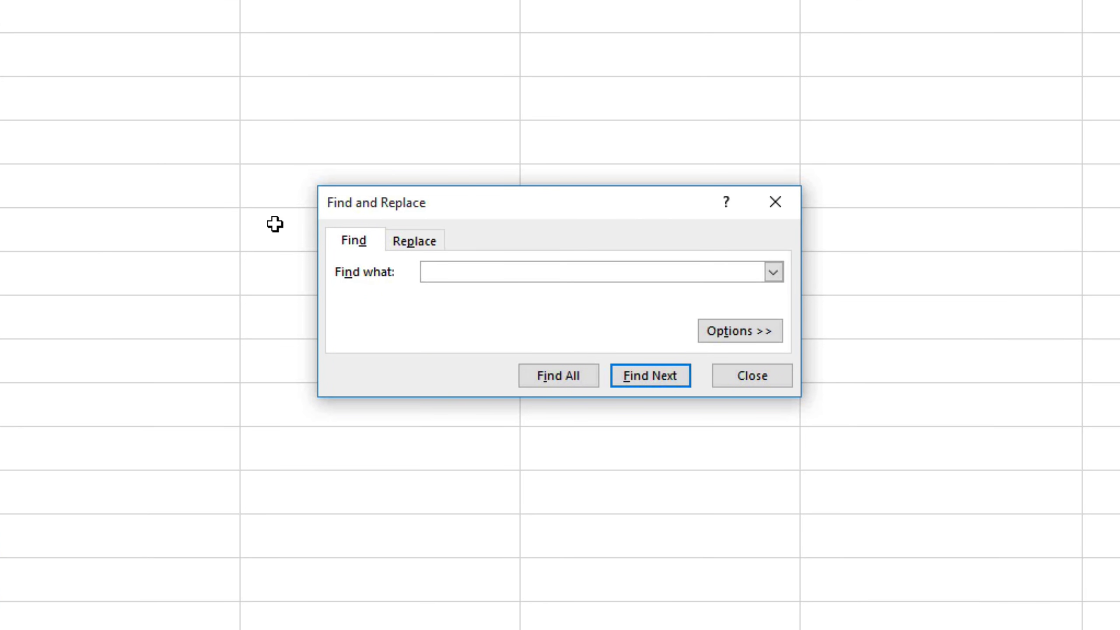
left_click(406, 240)
type(",")
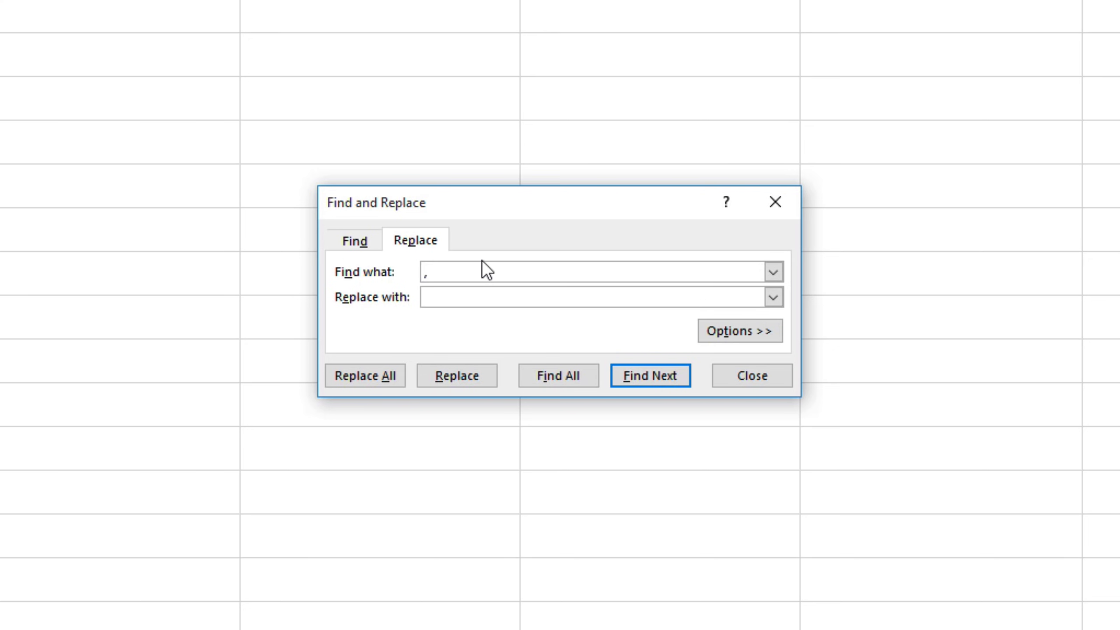
key("Tab")
type(",")
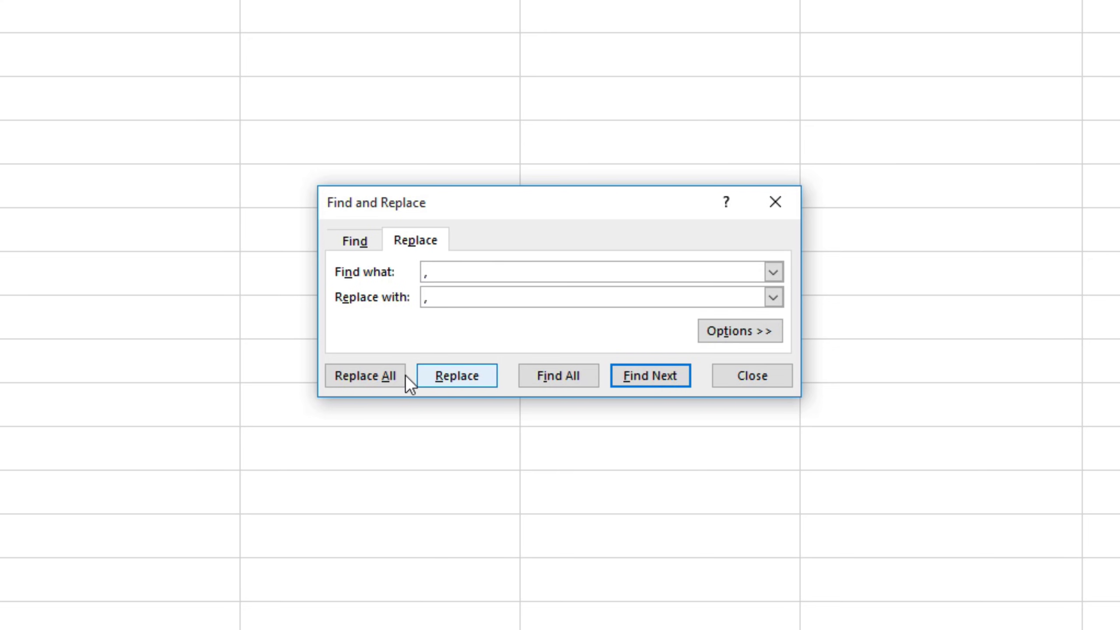
left_click(371, 376)
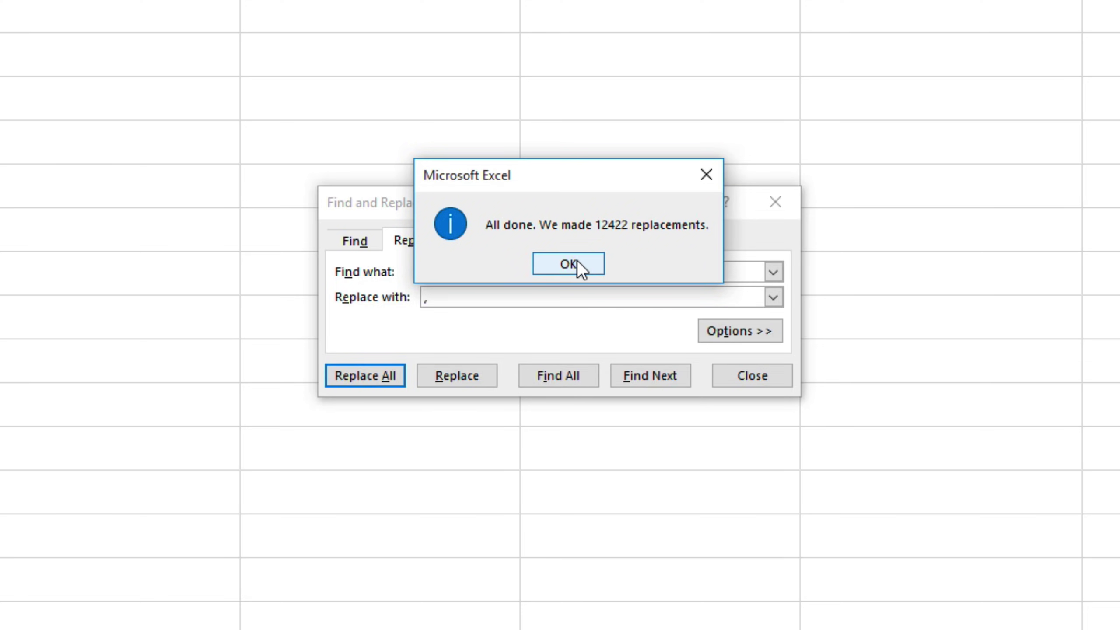
left_click(568, 263)
left_click(753, 376)
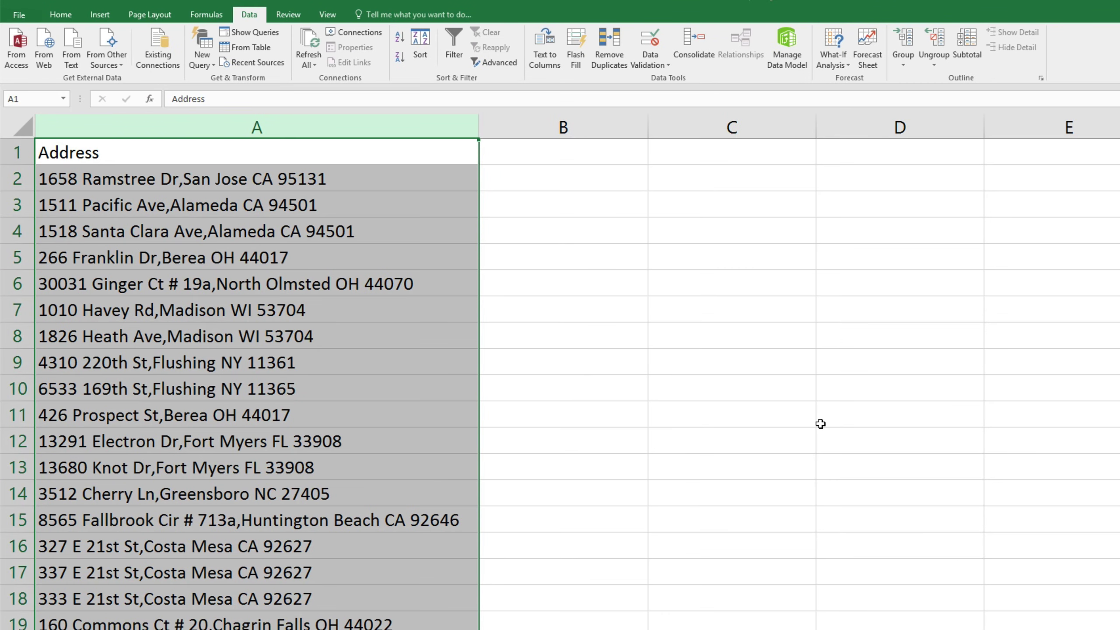
Step: Enter =LEN(A2) in B2 so it returns 34
left_click(560, 179)
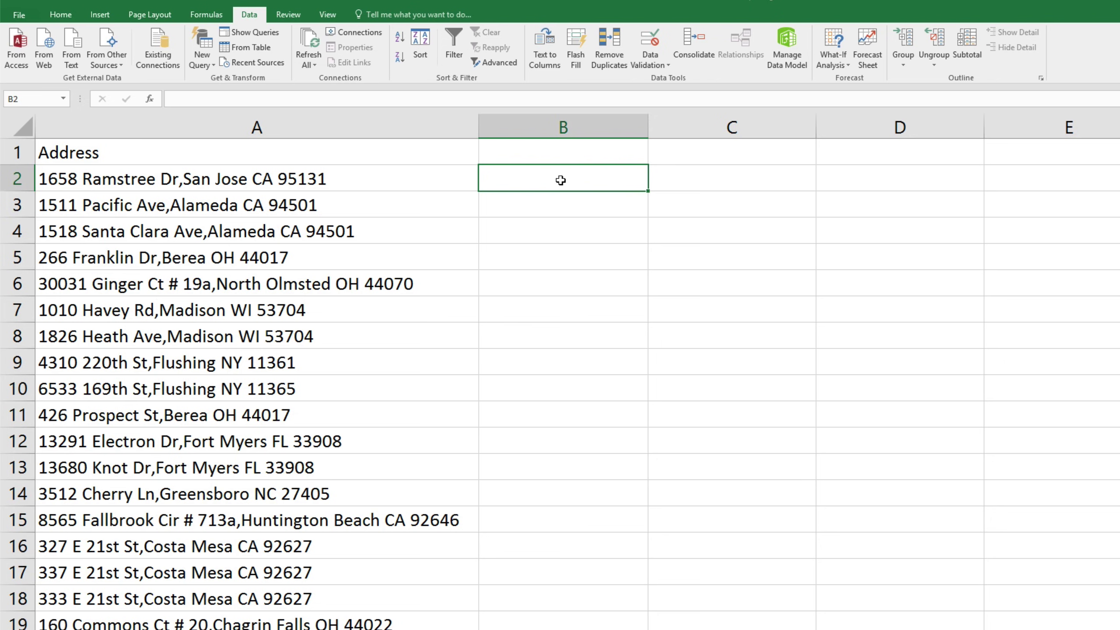
type("=LE")
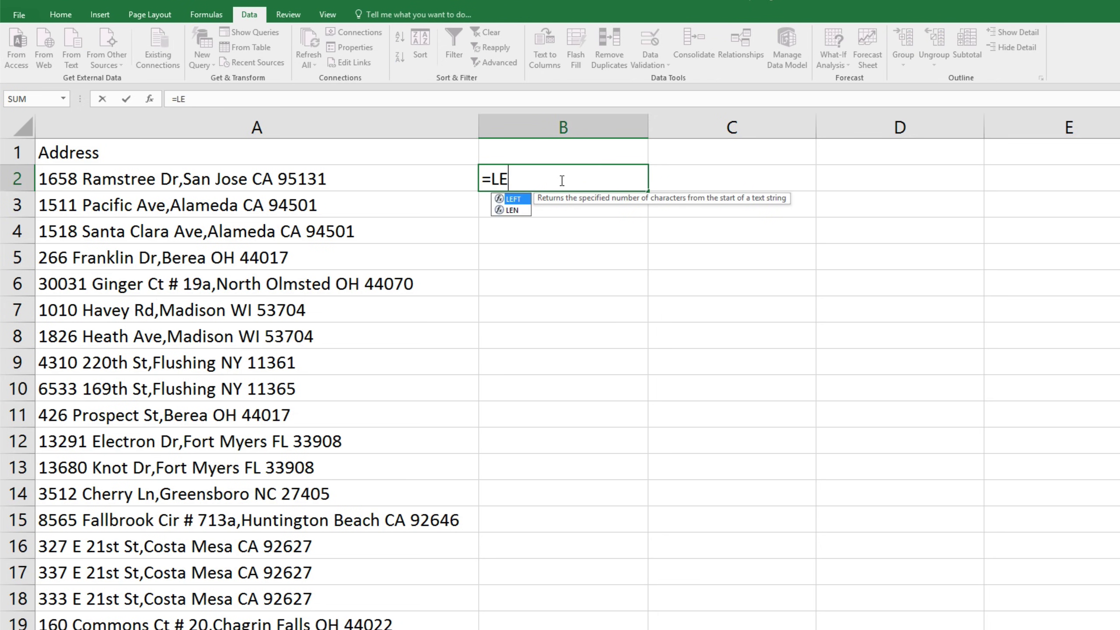
type("N(")
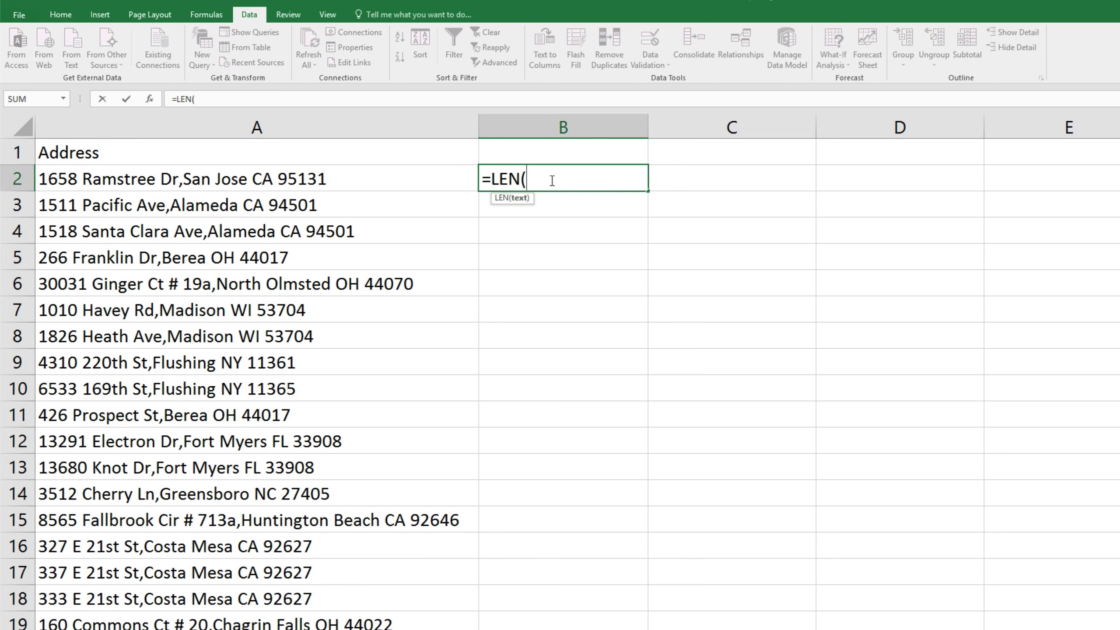
left_click(454, 178)
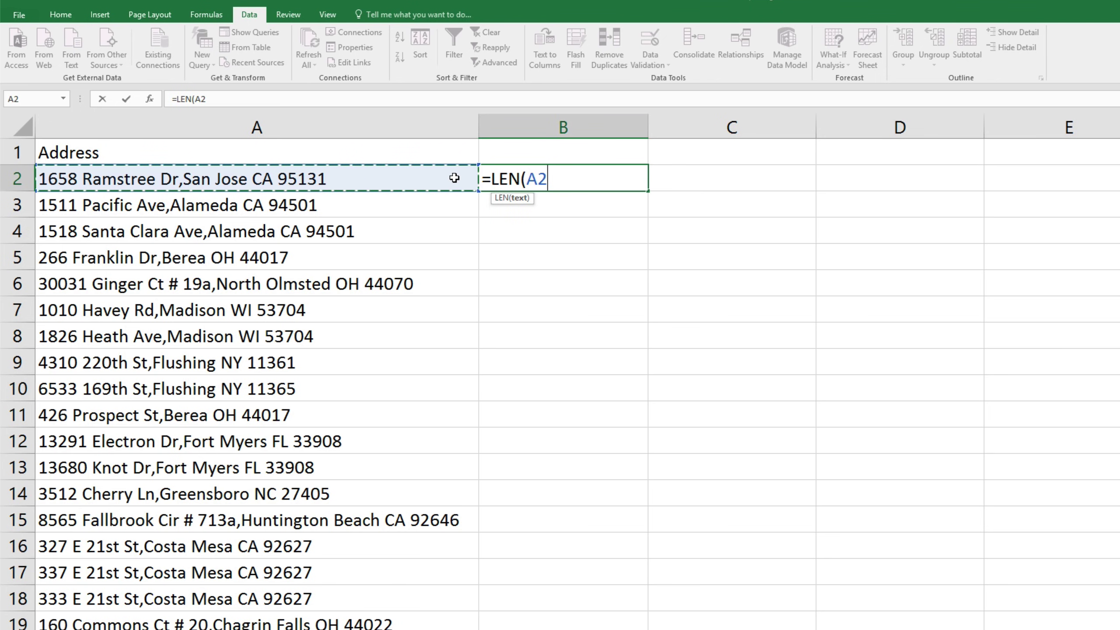
type(")")
key("Return")
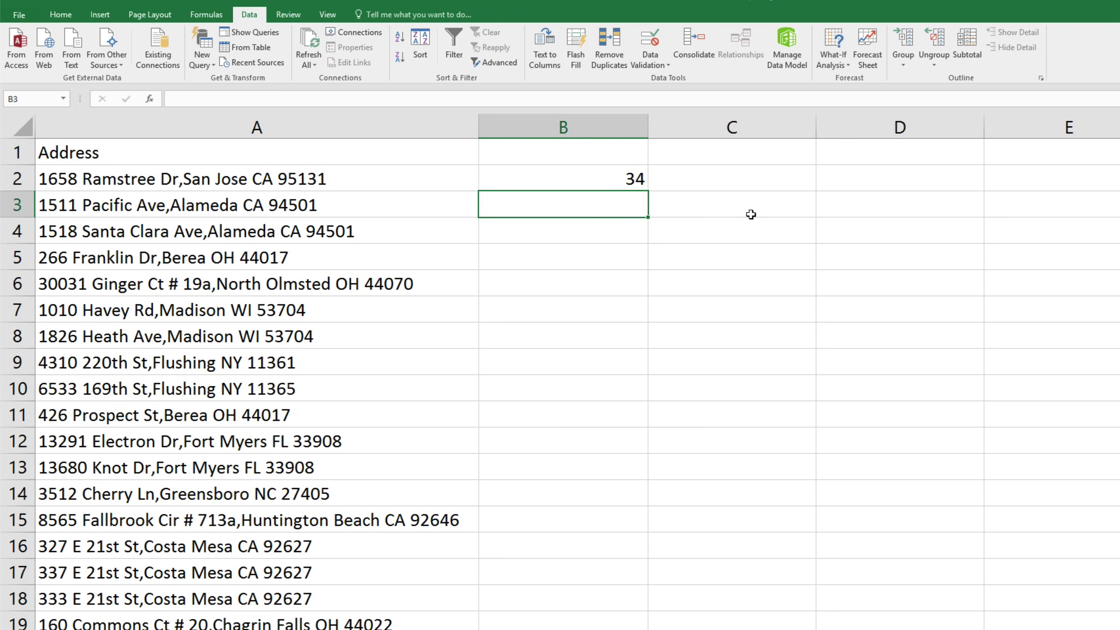
left_click(705, 177)
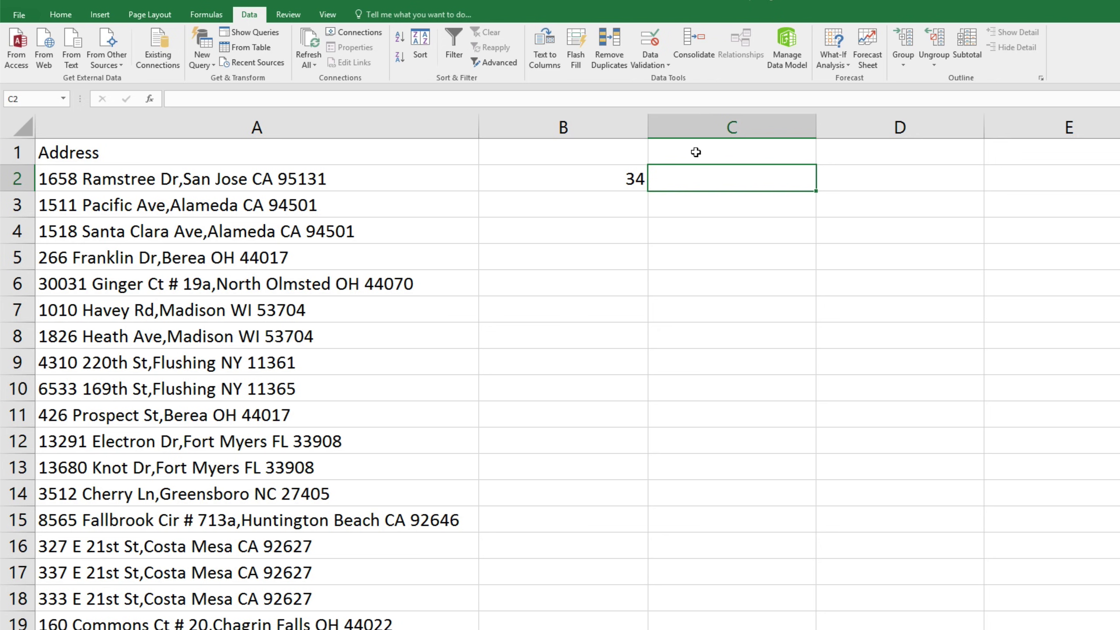
type("=L")
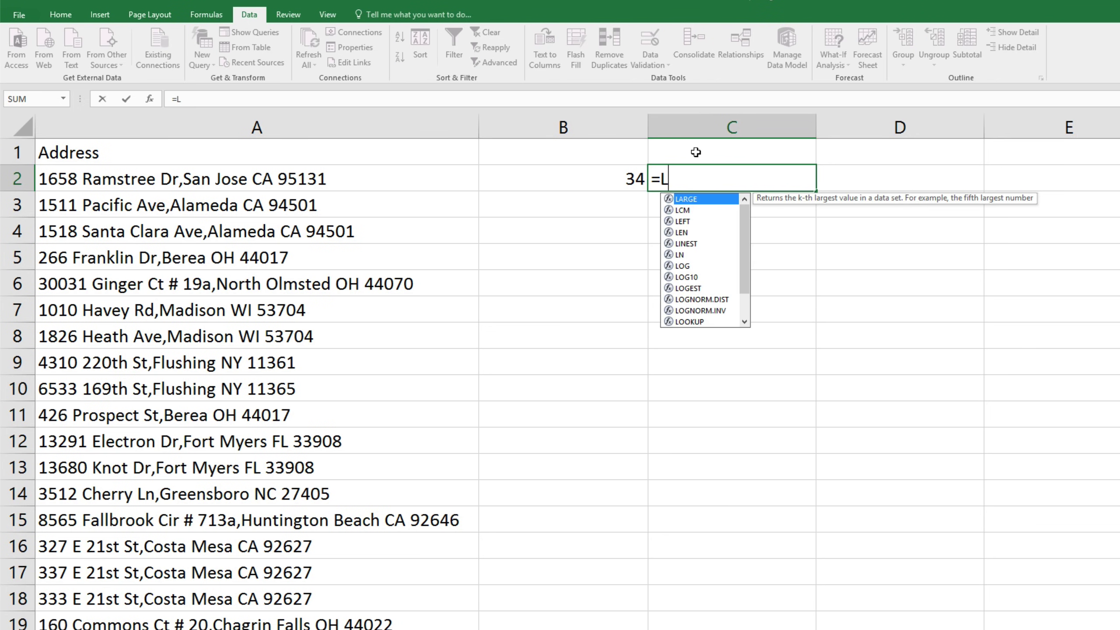
type("EFT(")
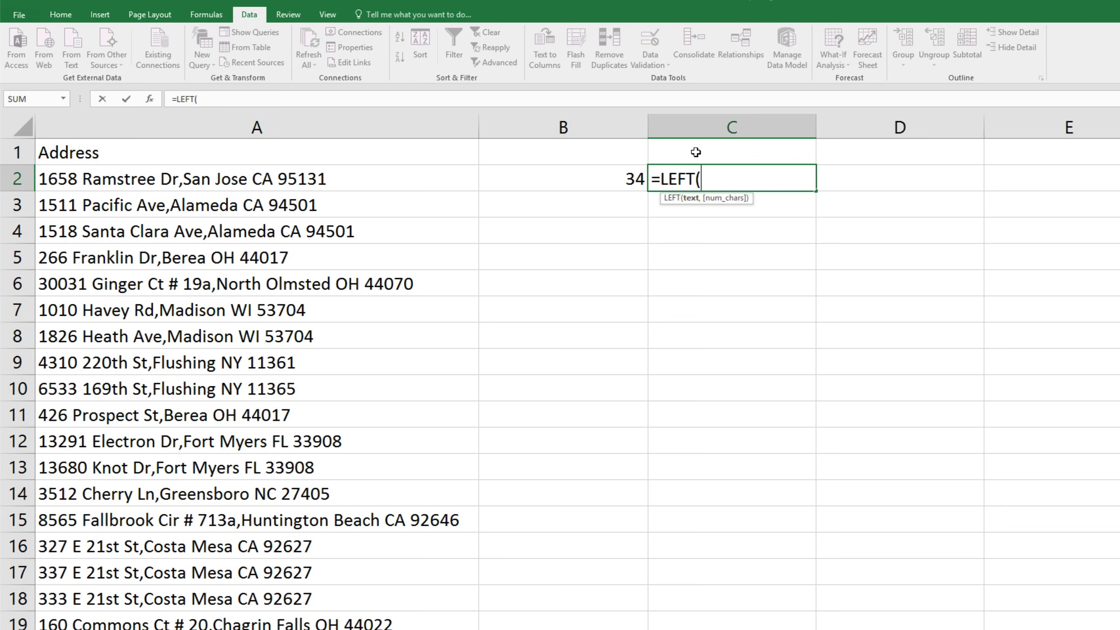
left_click(427, 180)
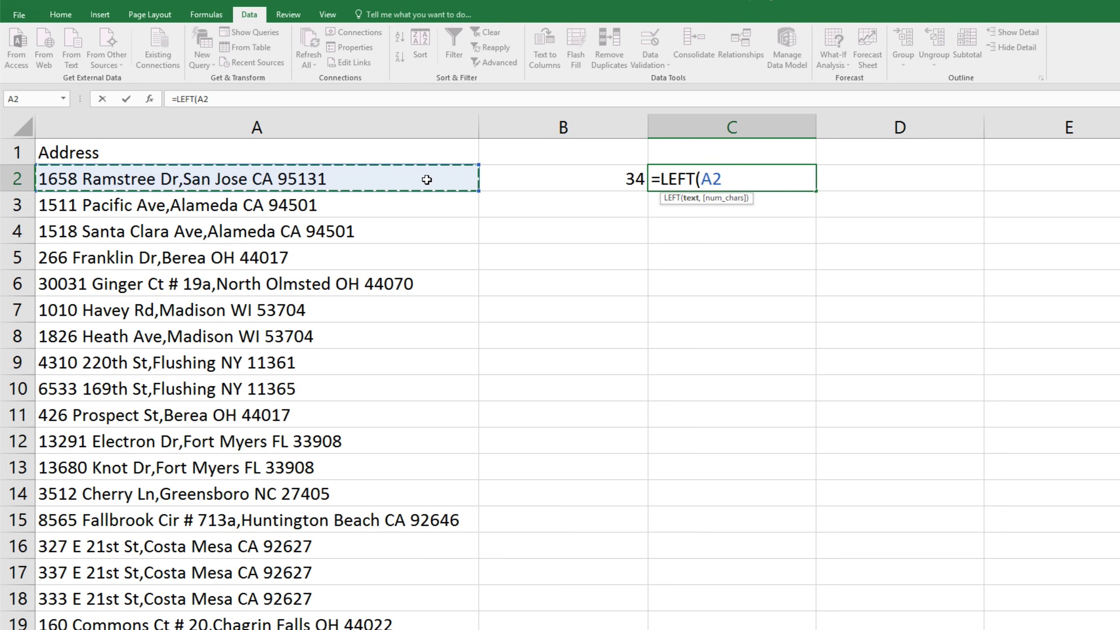
type(",")
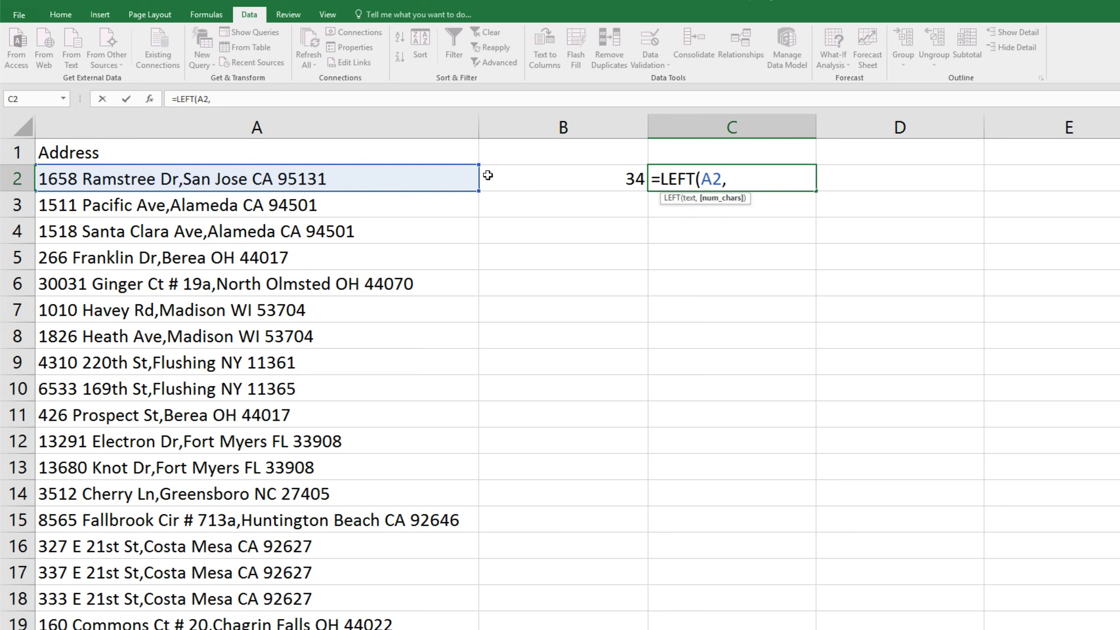
left_click(548, 179)
type("-")
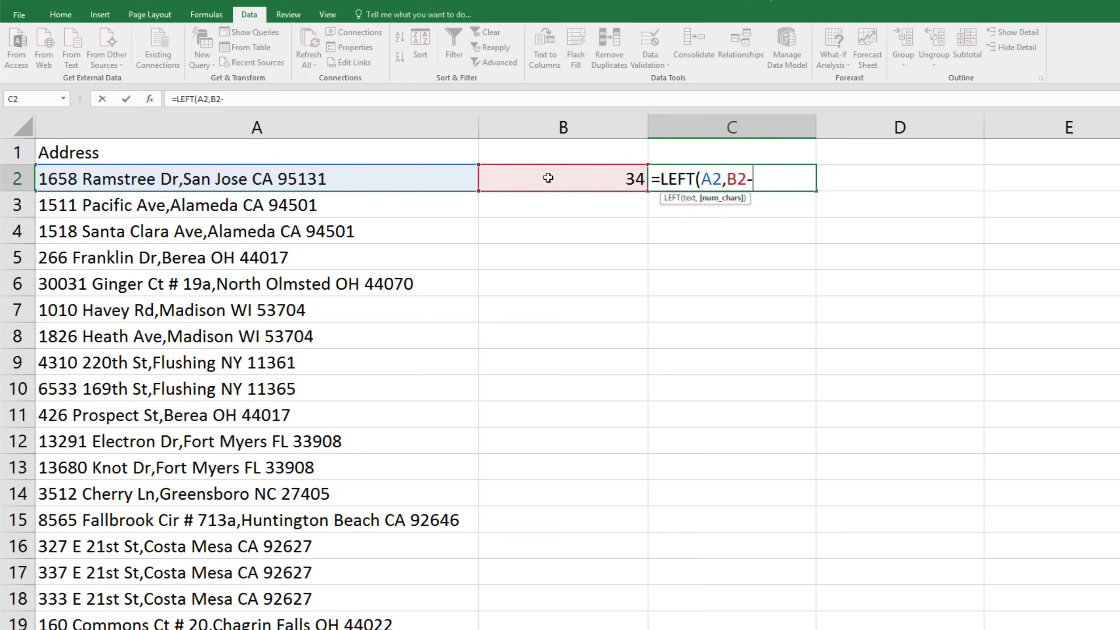
type("8")
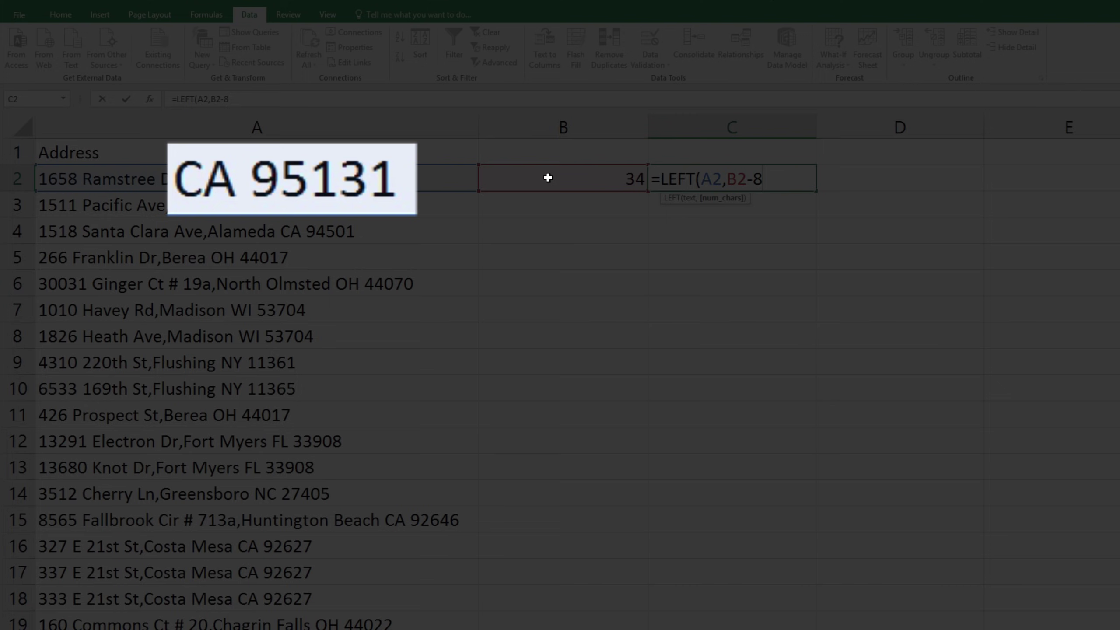
type(")")
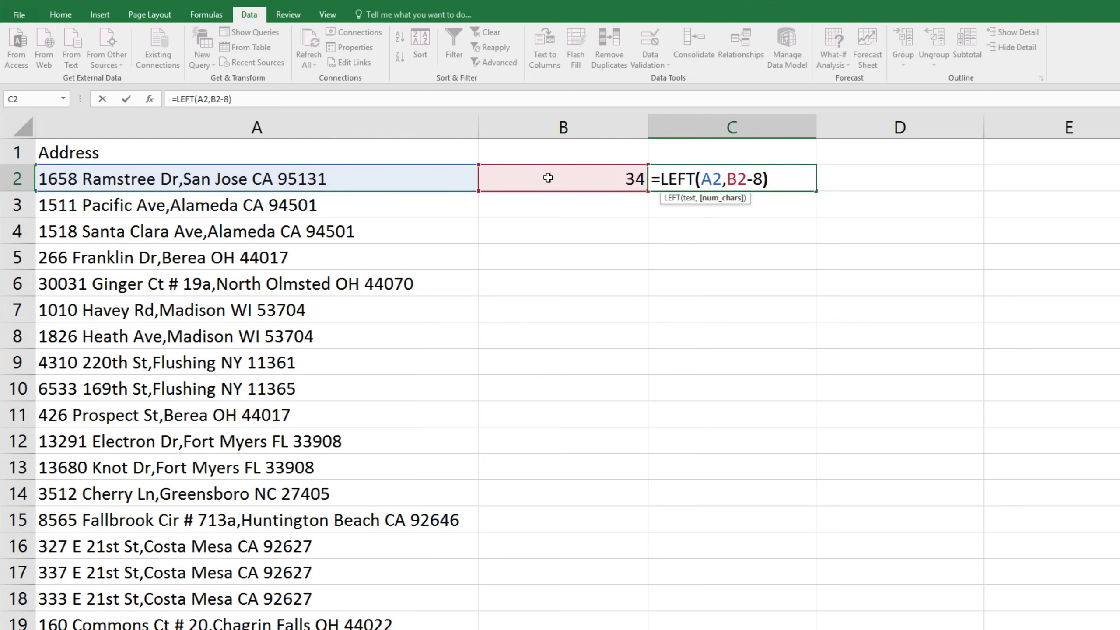
key("Return")
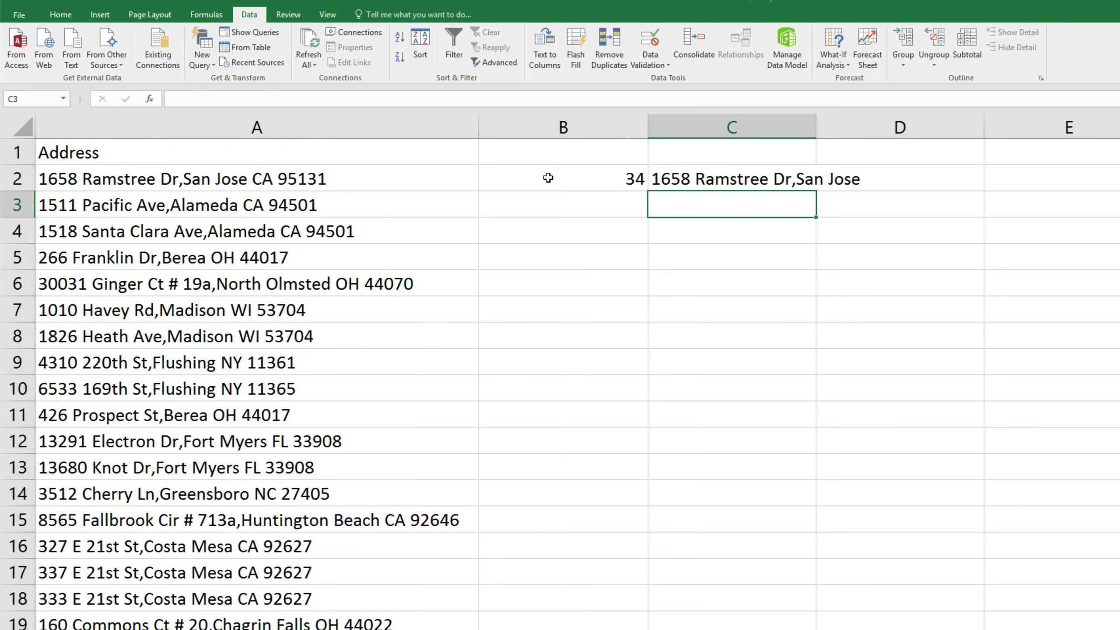
Step: Fill the B2:C2 formulas down all address rows and widen column C to fit
left_click_drag(817, 127, 876, 125)
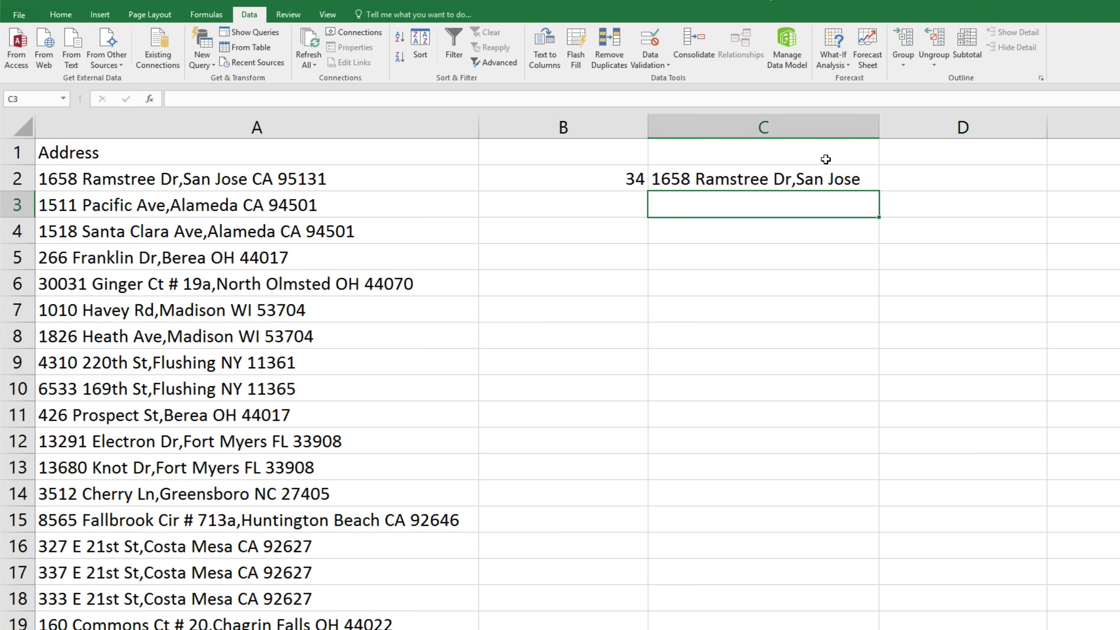
left_click(734, 179)
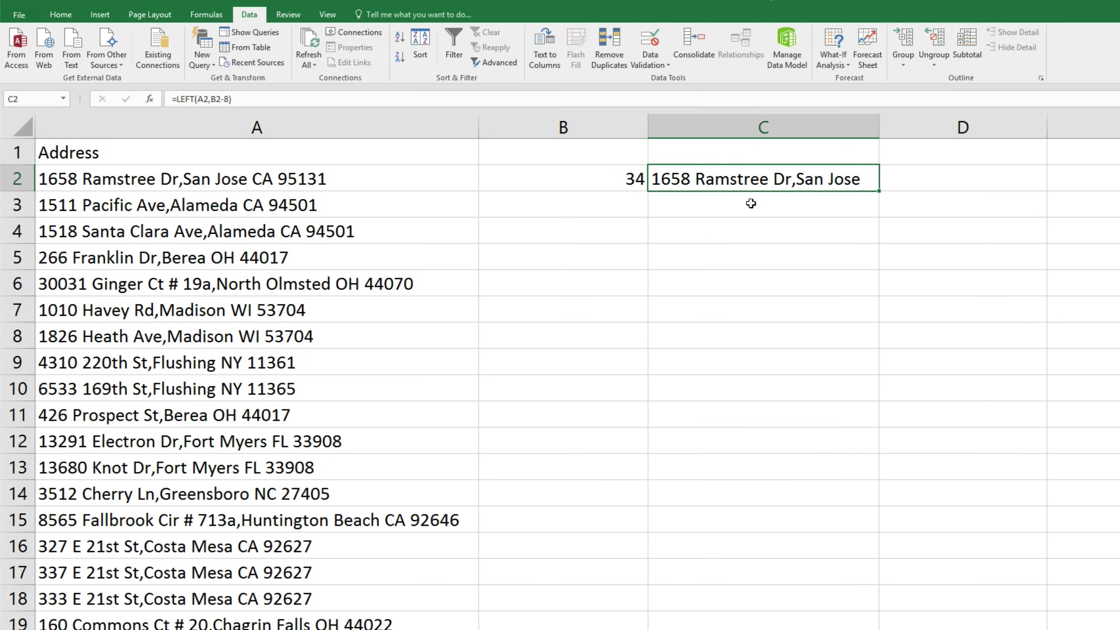
left_click(595, 180, "shift")
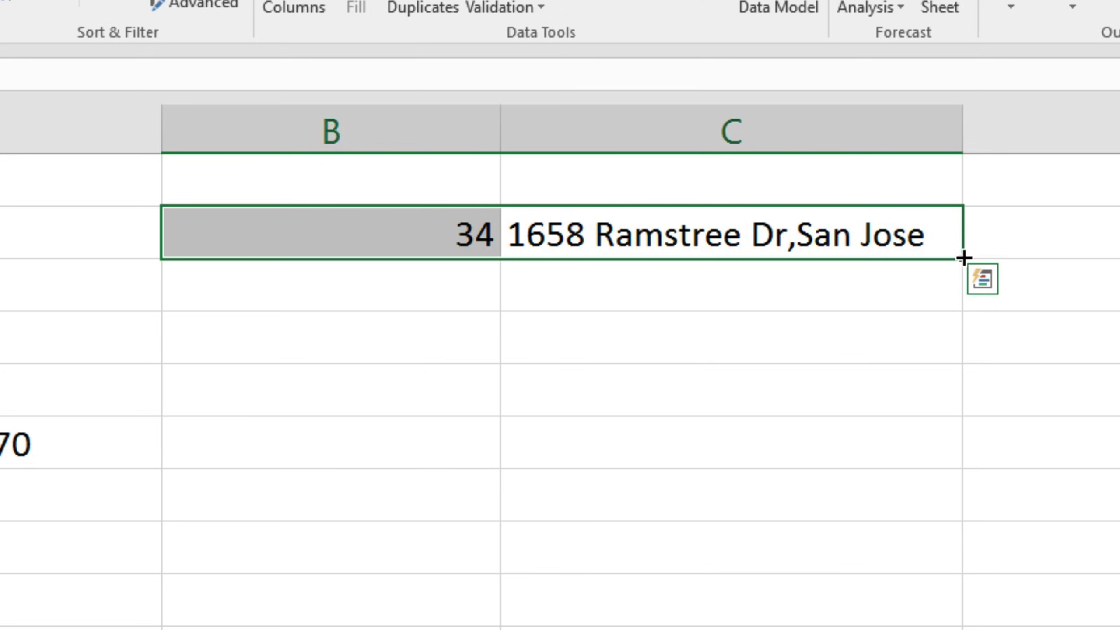
double_click(963, 258)
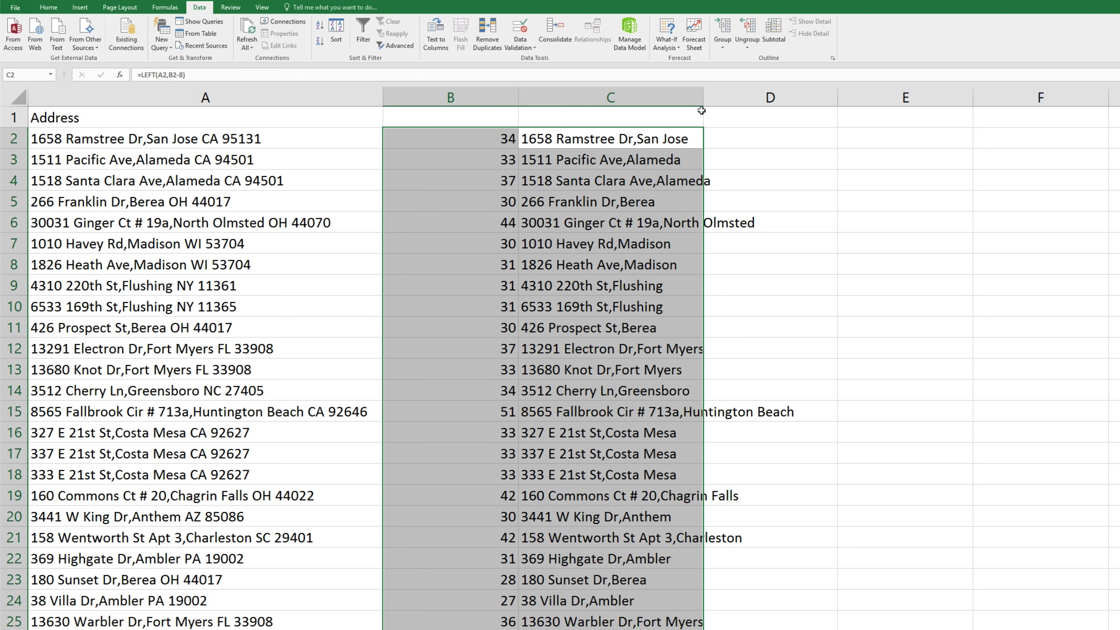
left_click_drag(703, 98, 804, 98)
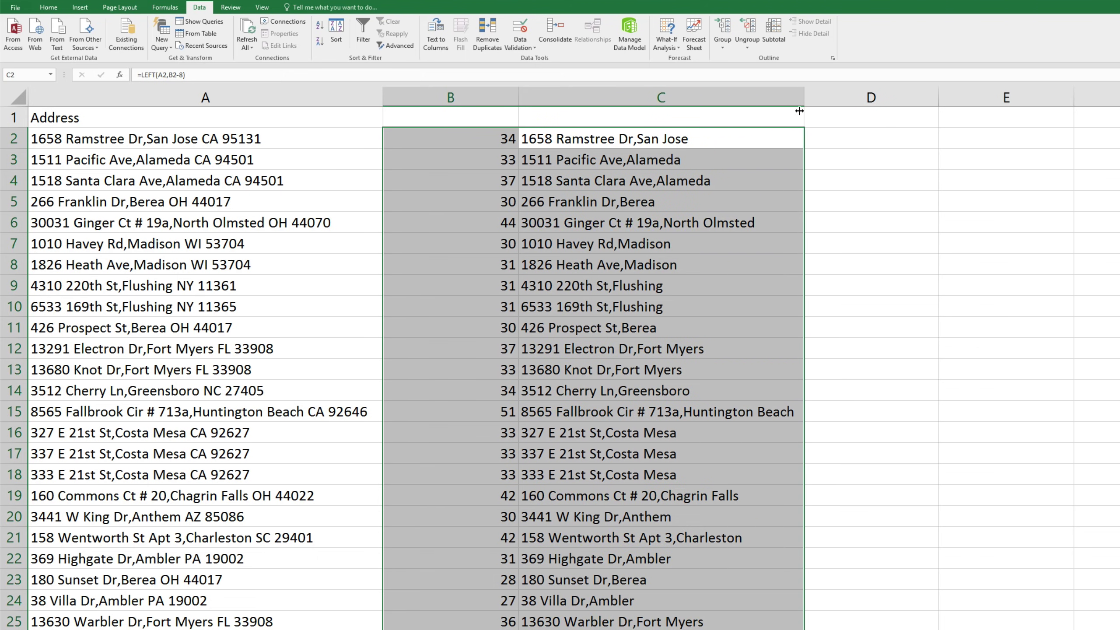
Step: Copy column C and paste it back over itself as plain values
left_click(824, 136)
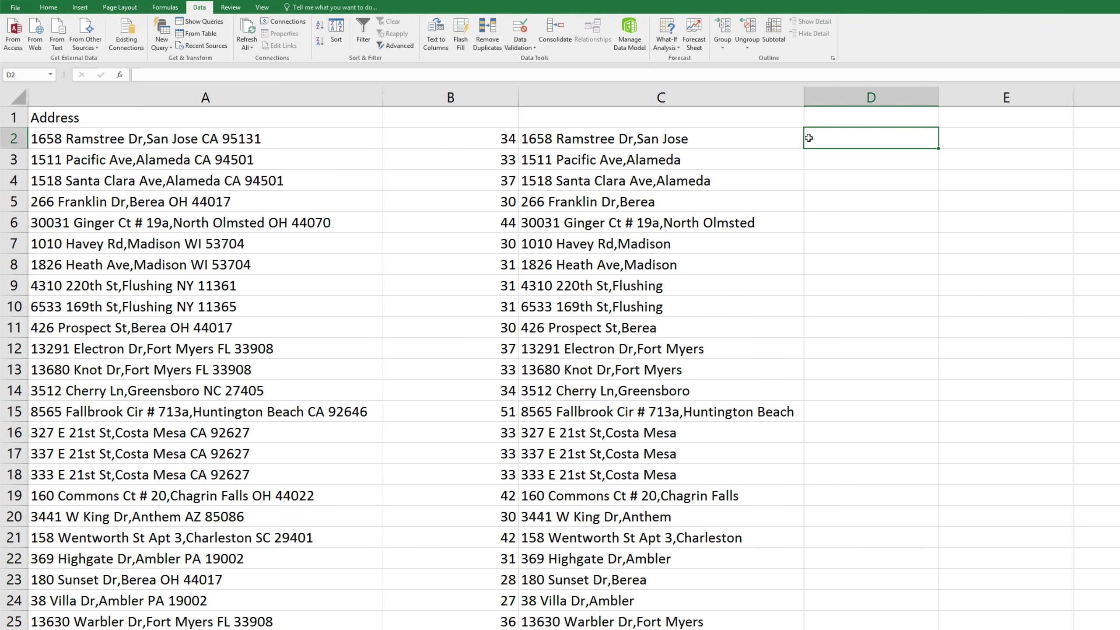
left_click(618, 97)
right_click(617, 97)
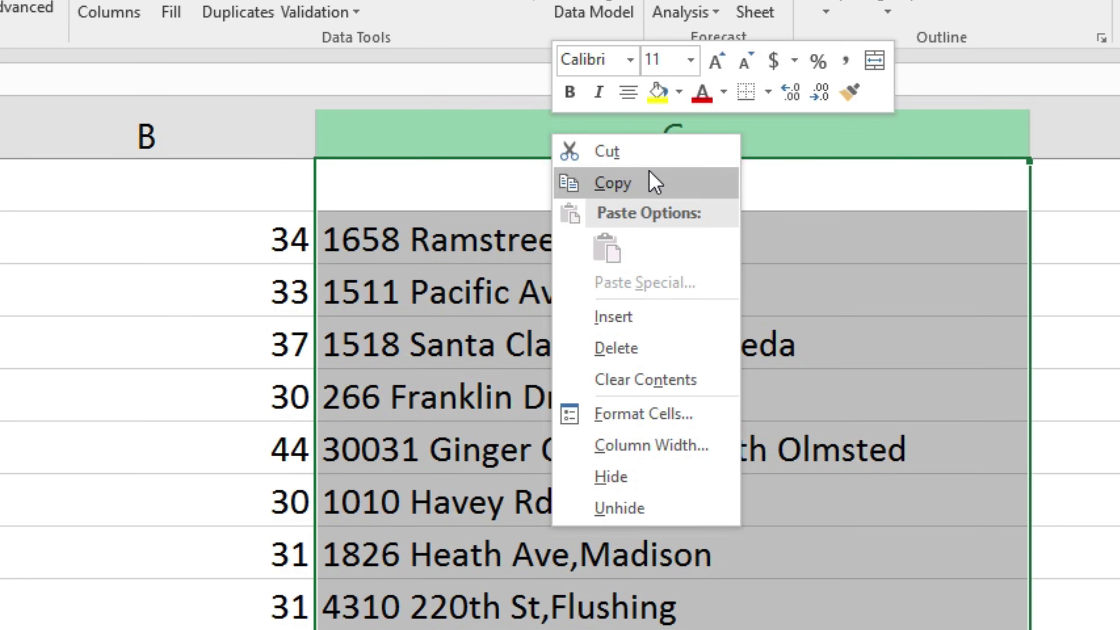
left_click(665, 185)
right_click(565, 136)
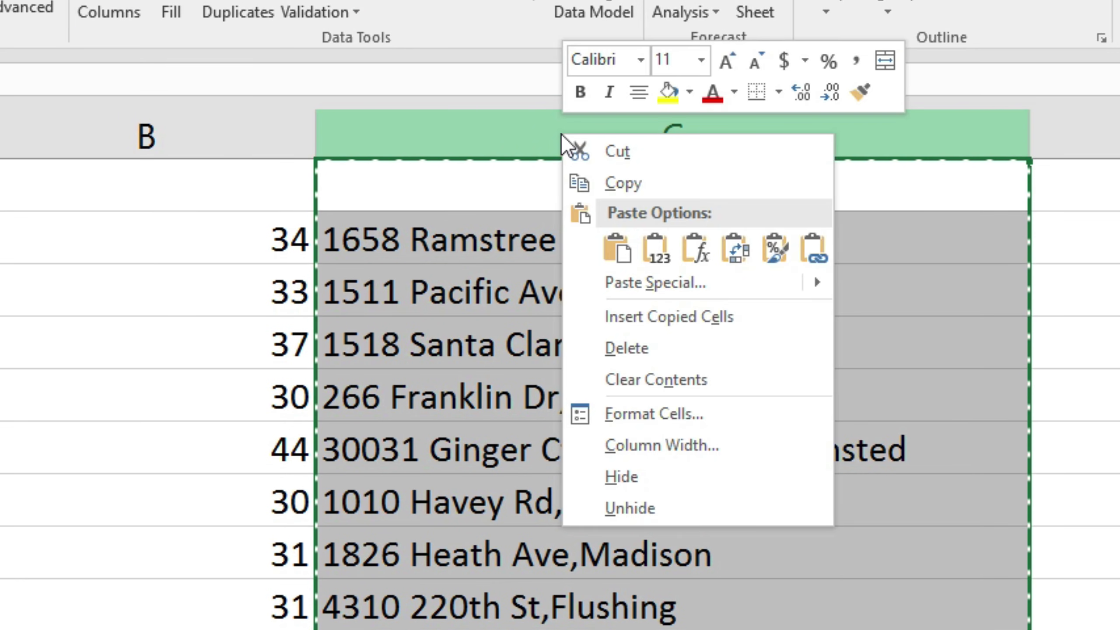
left_click(663, 260)
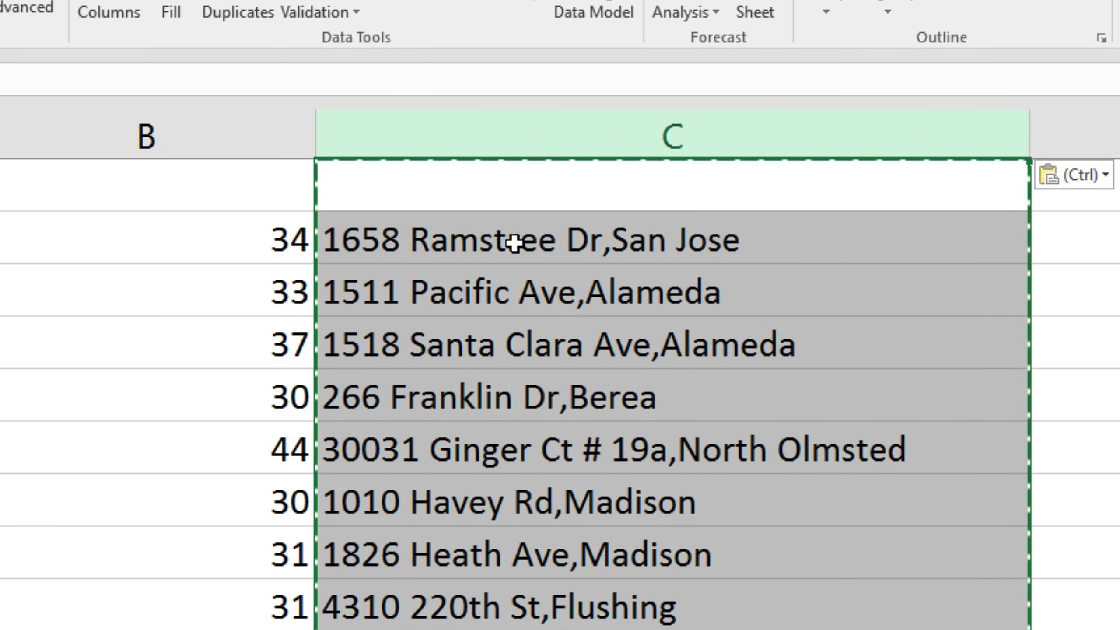
key("Down")
key("Down")
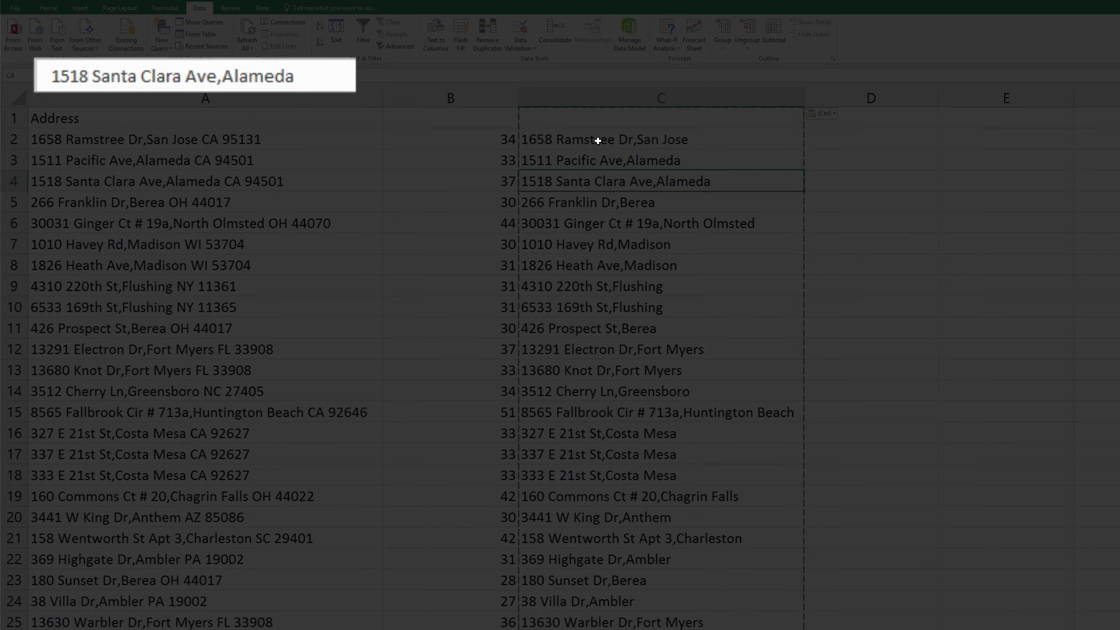
key("Down")
key("Down")
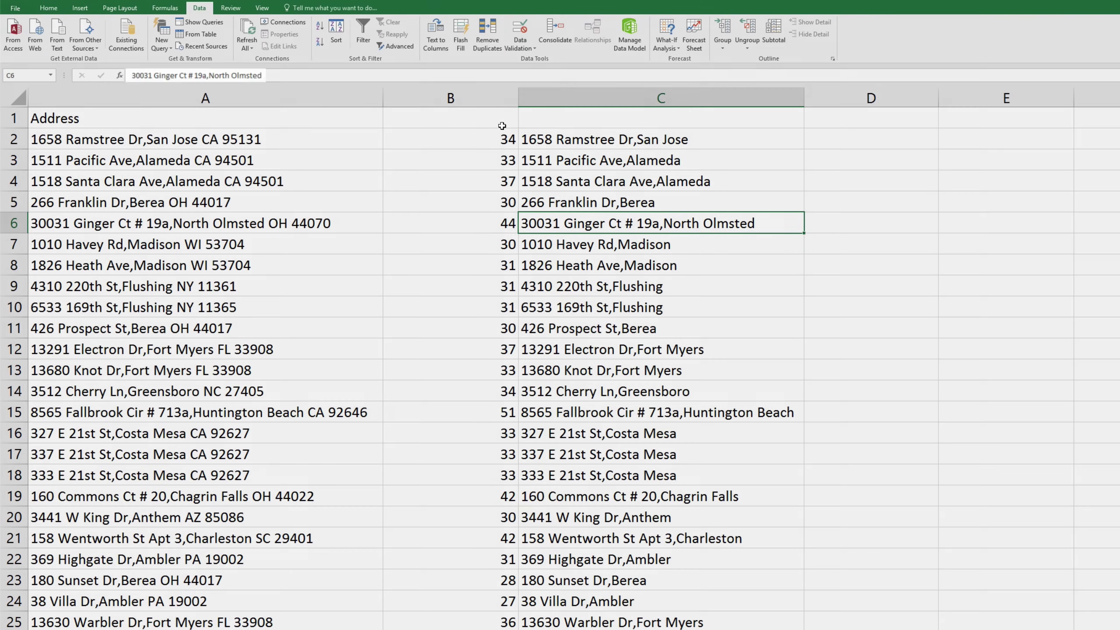
Step: Delete the leftover length column B
left_click(476, 98)
right_click(476, 101)
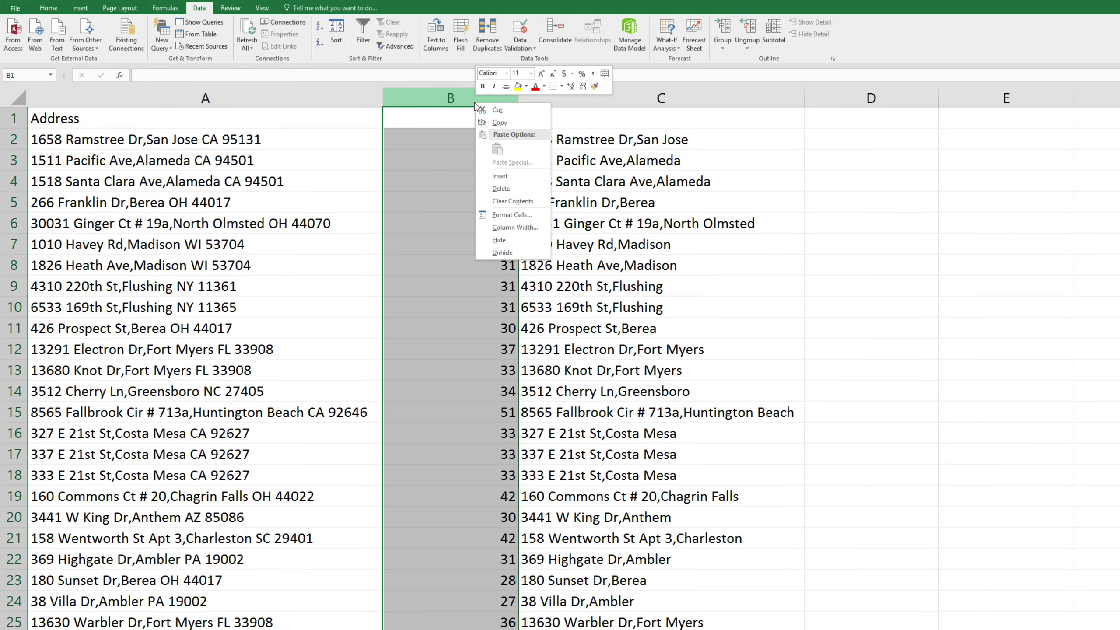
left_click(517, 191)
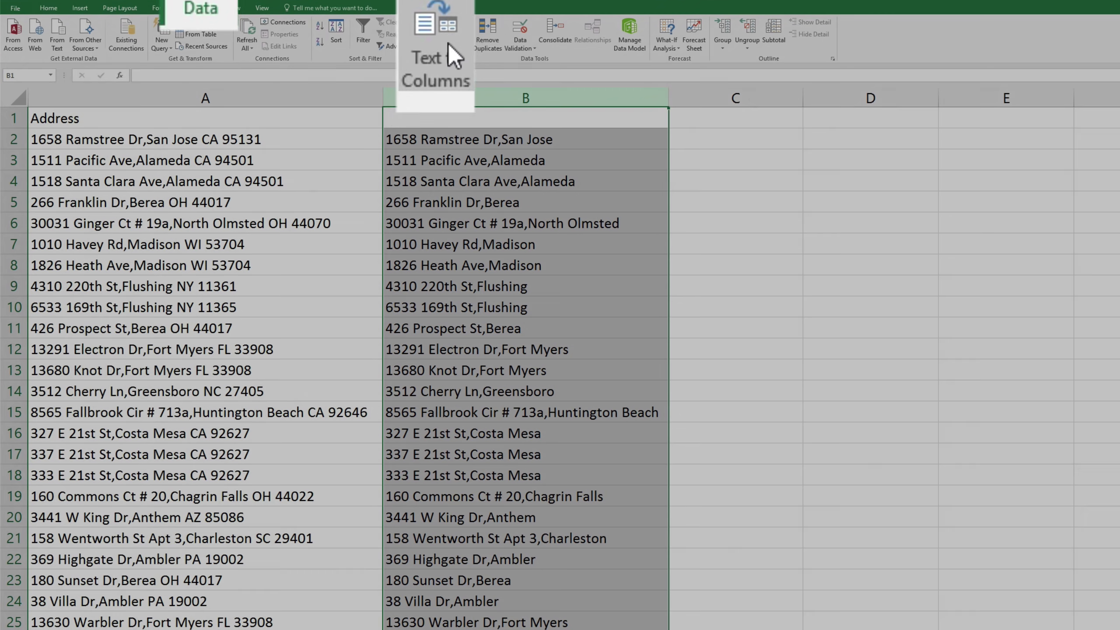
Step: Split column B with Delimited Text to Columns, using Comma only
left_click(441, 39)
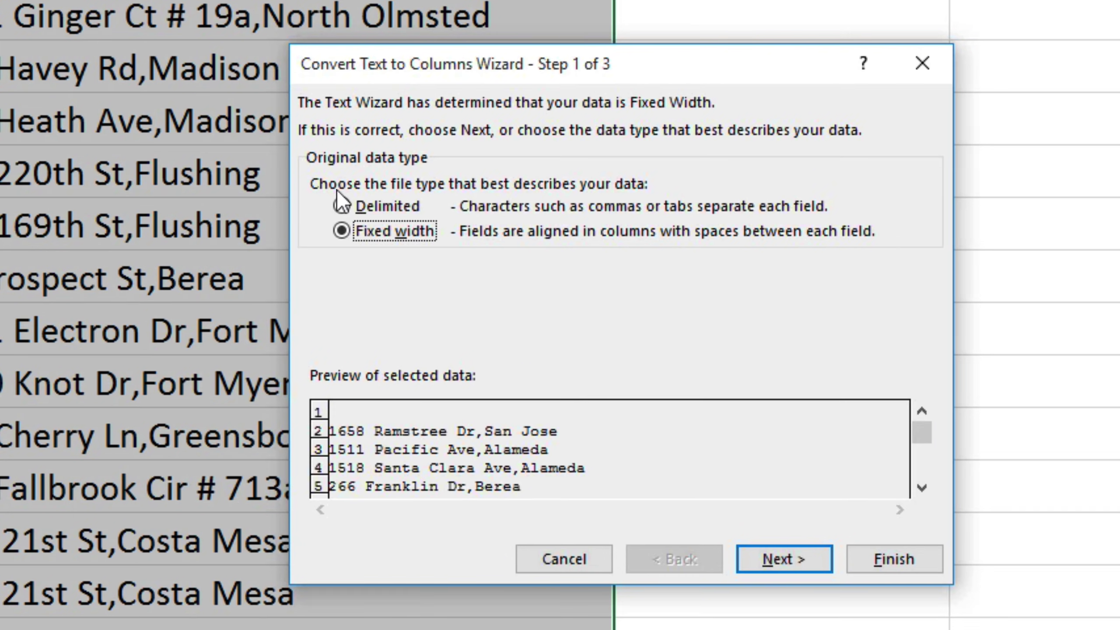
left_click(561, 299)
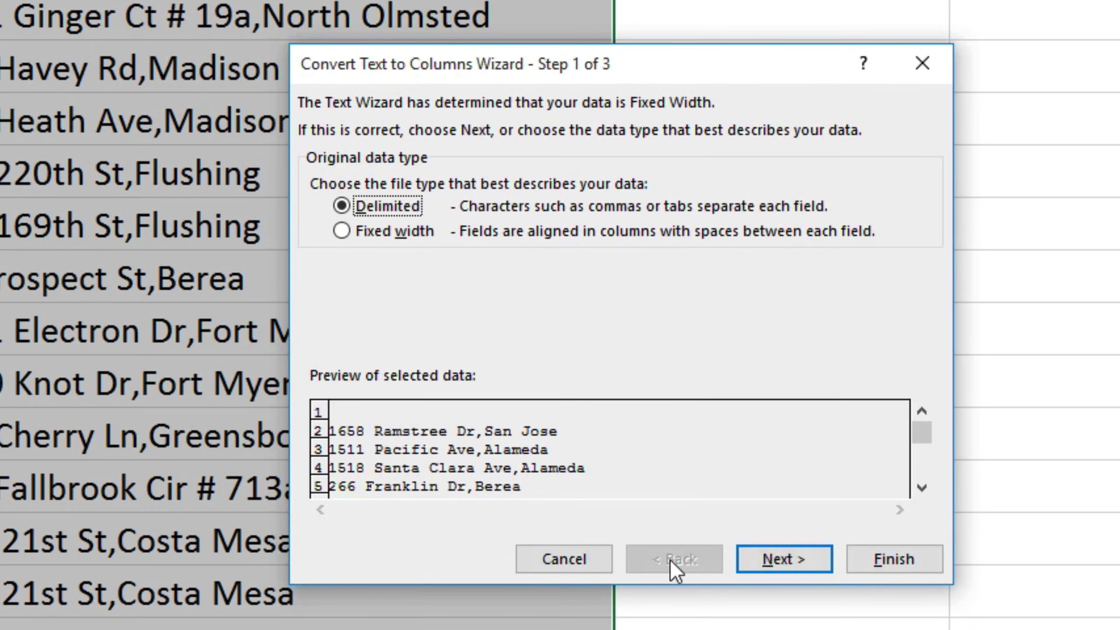
left_click(789, 554)
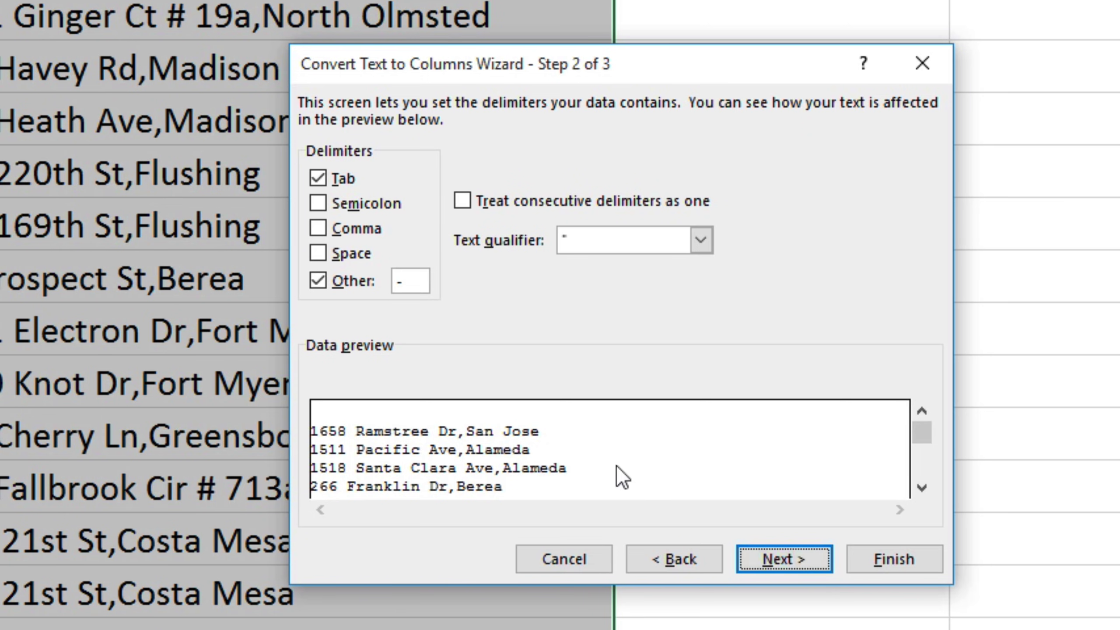
left_click(318, 228)
left_click(318, 280)
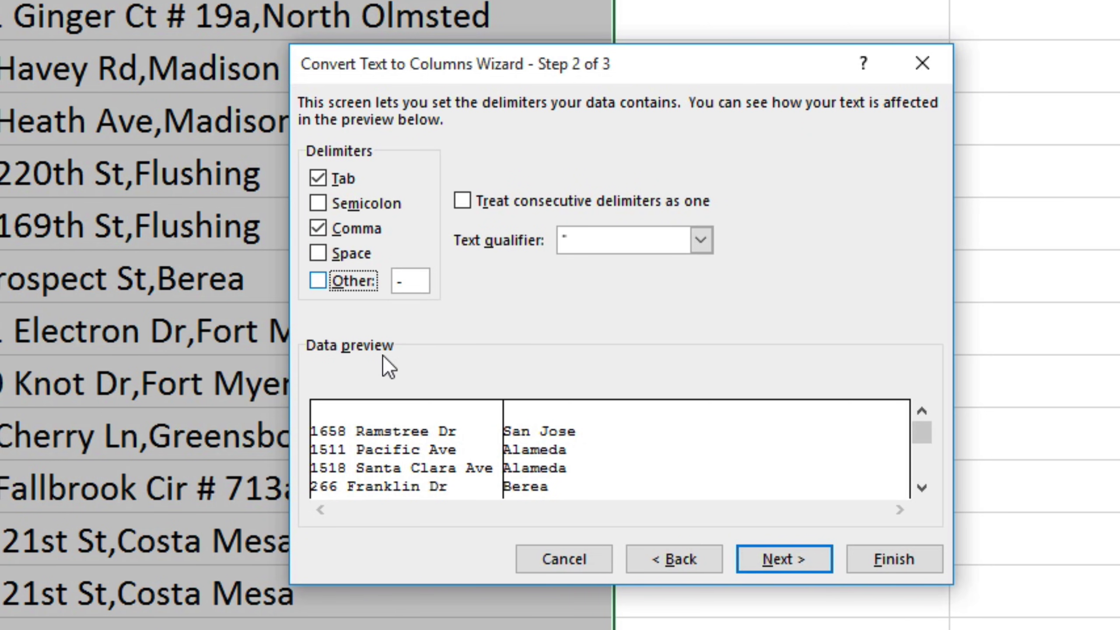
left_click(770, 563)
left_click(891, 560)
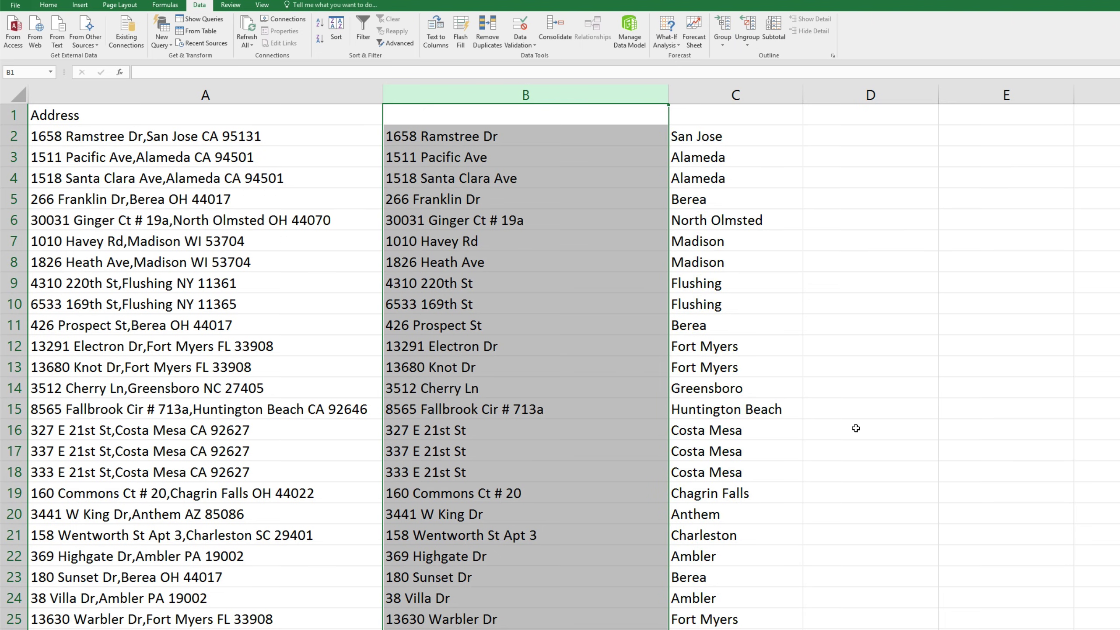
Step: Enter =RIGHT(A2,8) in D2 and fill it down column D
left_click(847, 137)
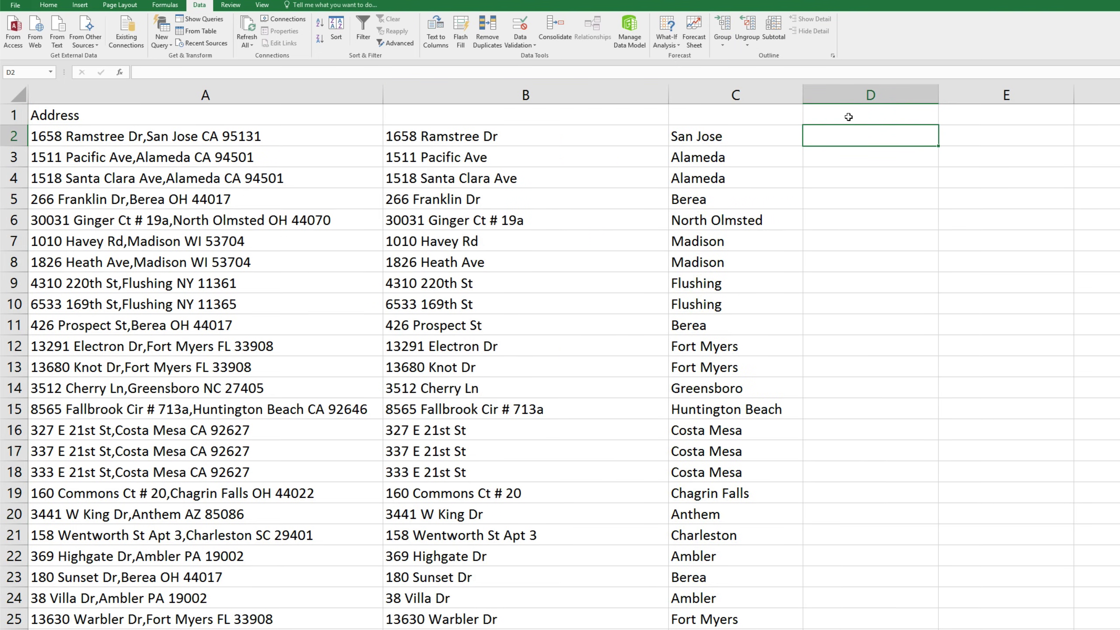
type("=RIGHT(")
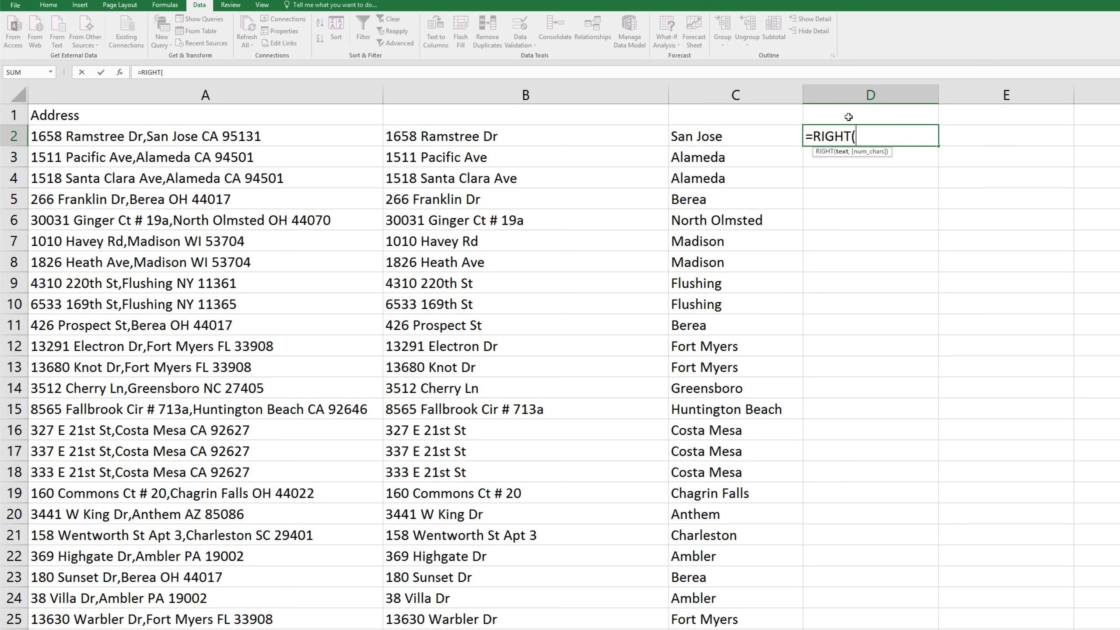
left_click(337, 138)
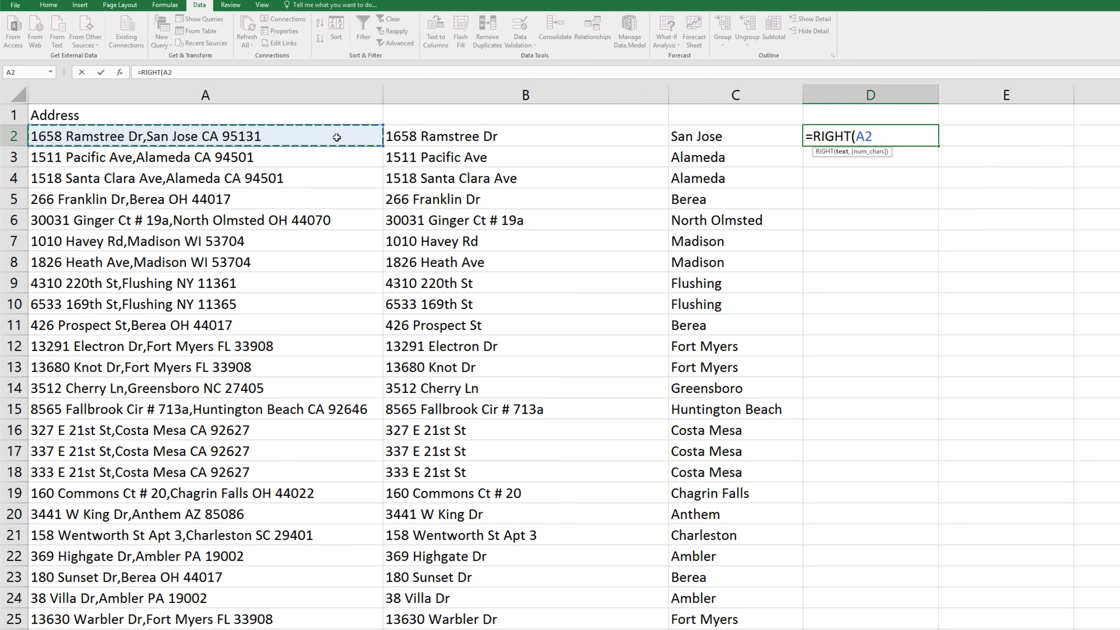
type(",8")
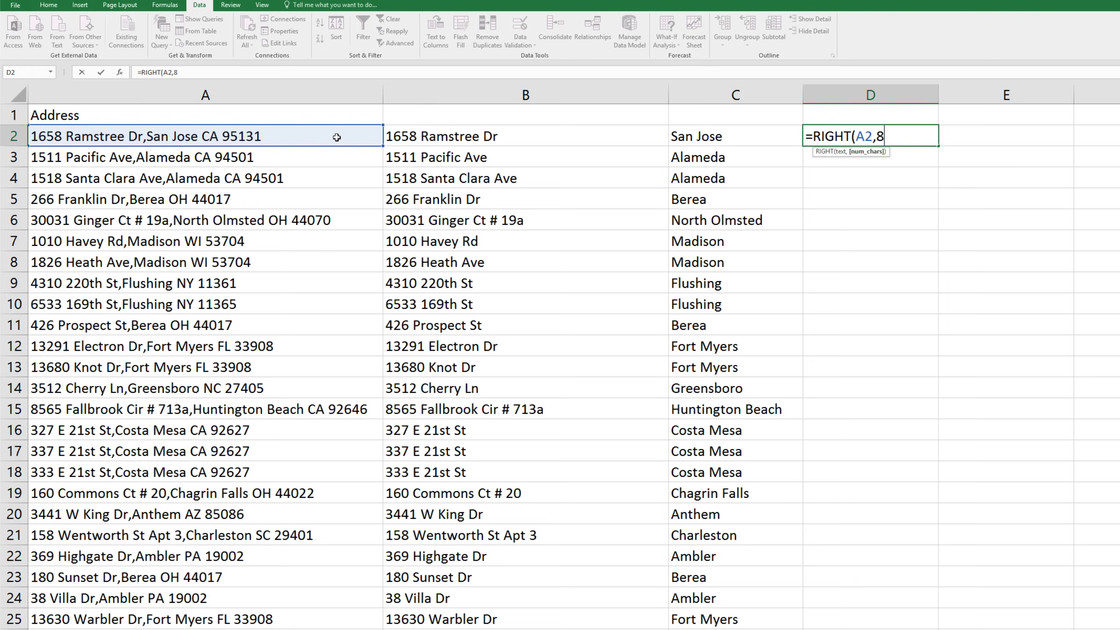
type(")")
key("Return")
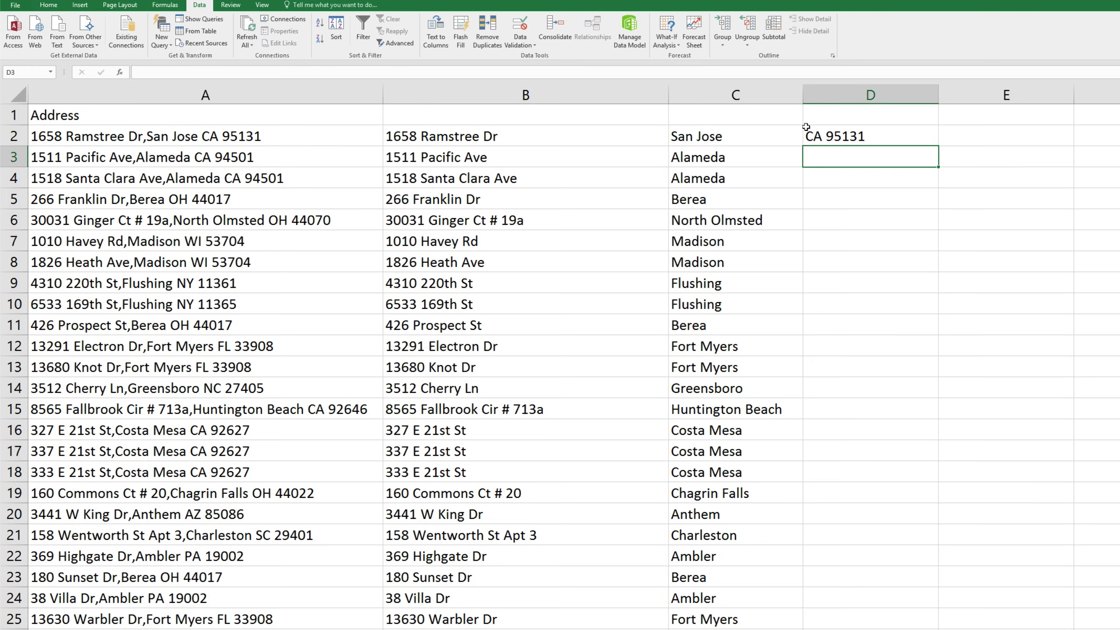
left_click(886, 132)
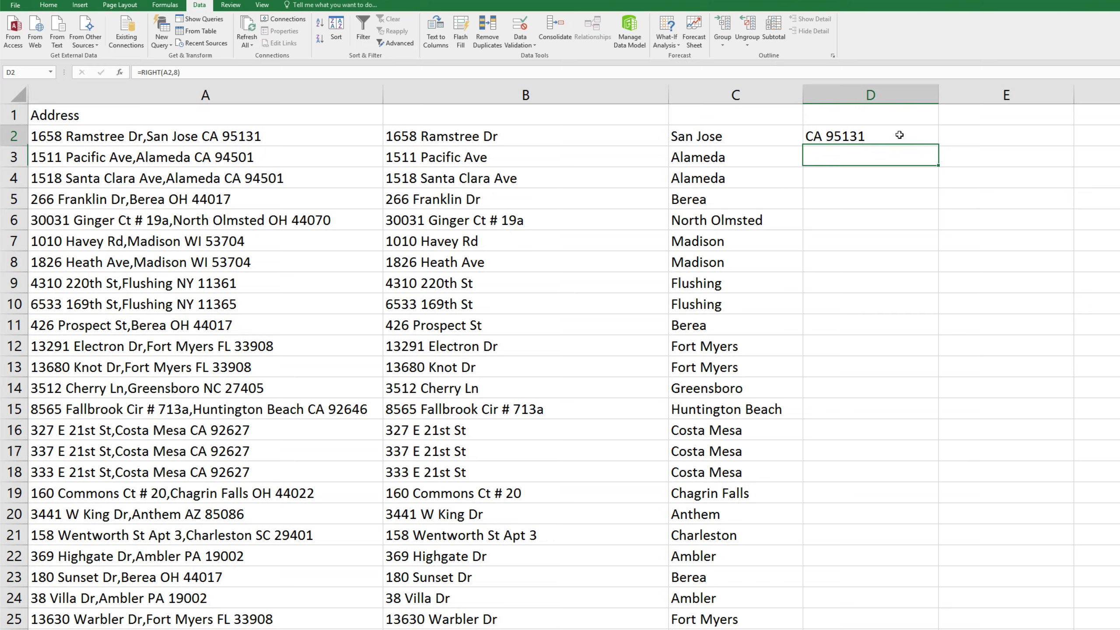
double_click(937, 146)
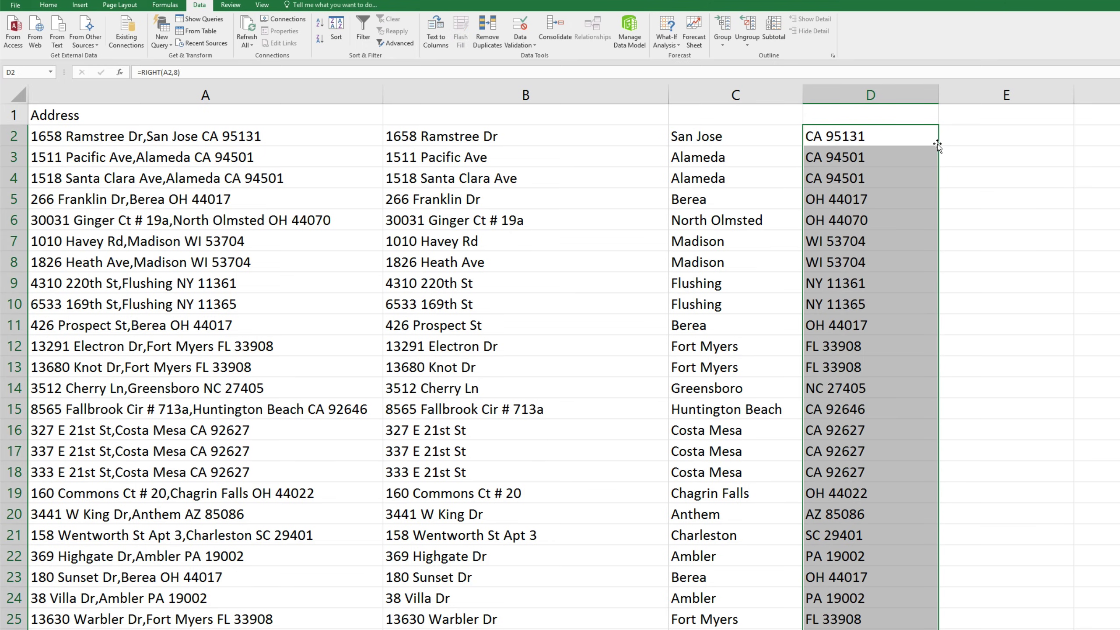
Step: Copy column D and paste it back as plain values
left_click(875, 95)
right_click(830, 97)
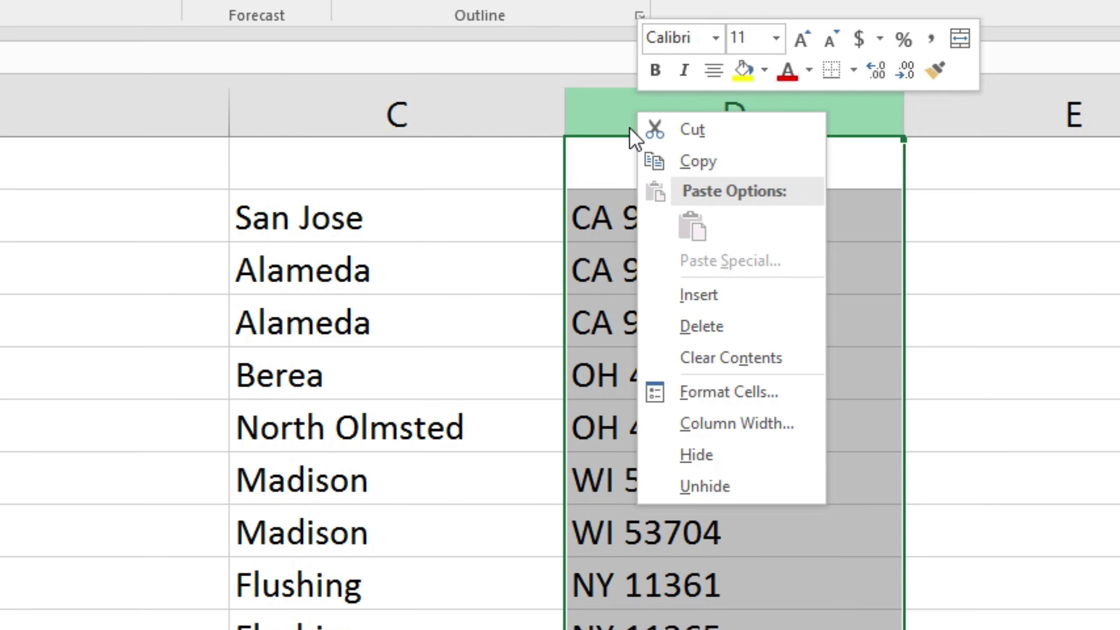
left_click(708, 155)
right_click(657, 122)
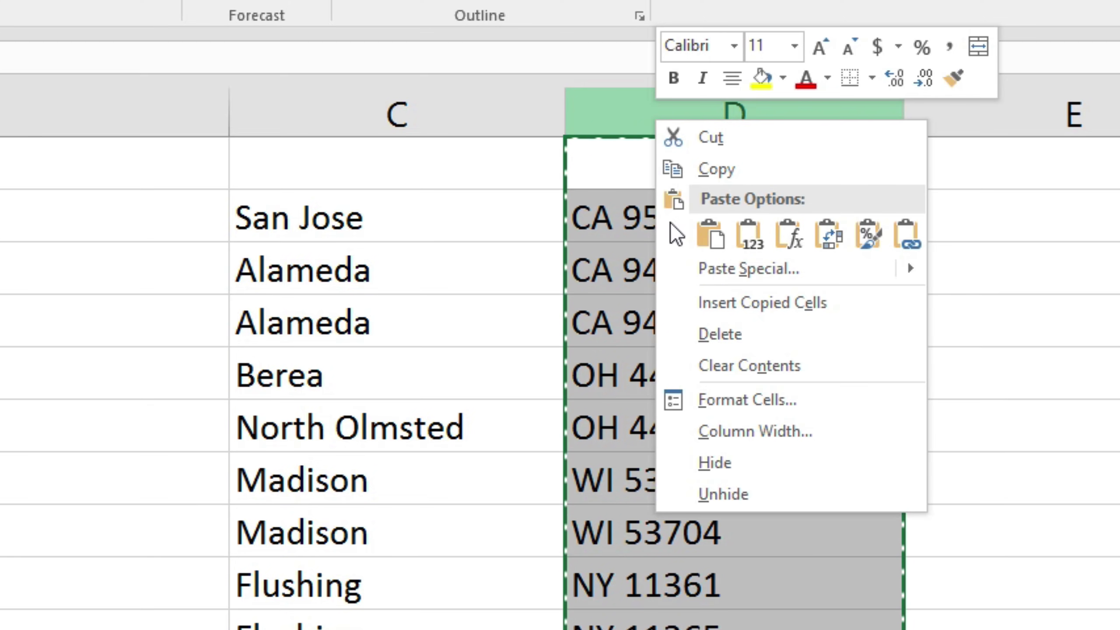
left_click(750, 234)
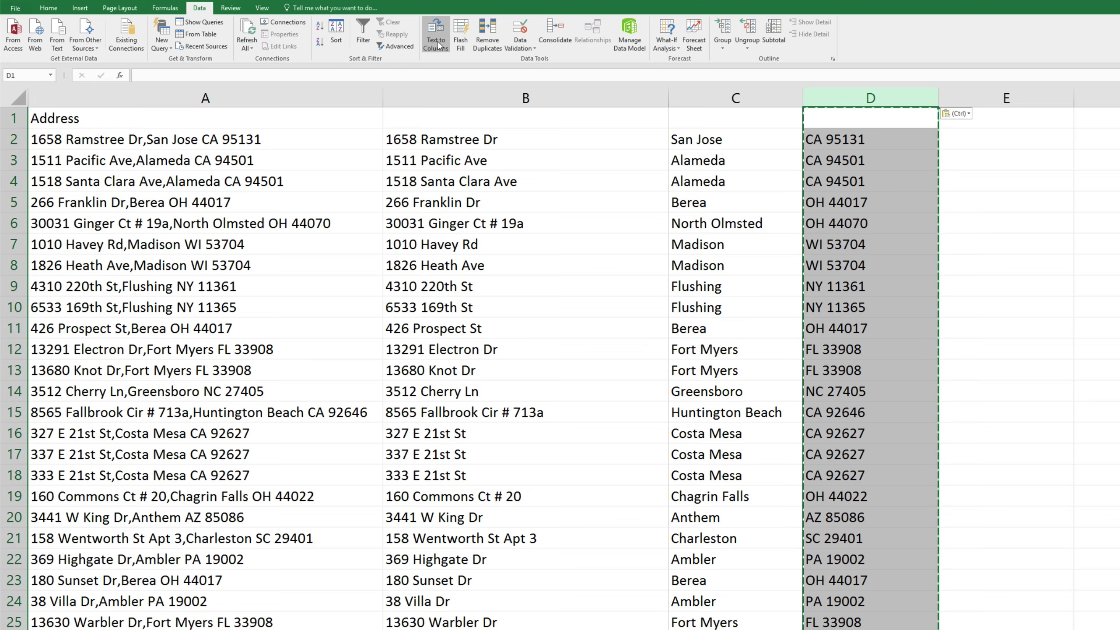
Step: Split column D with Delimited Text to Columns using Space only, replacing existing data
left_click(438, 44)
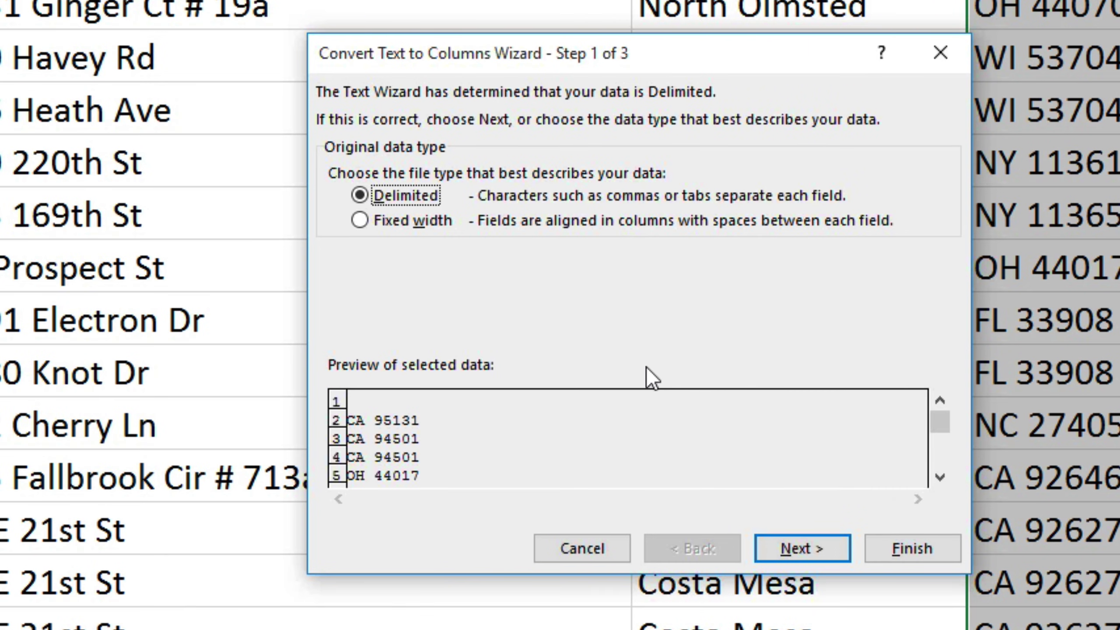
left_click(804, 550)
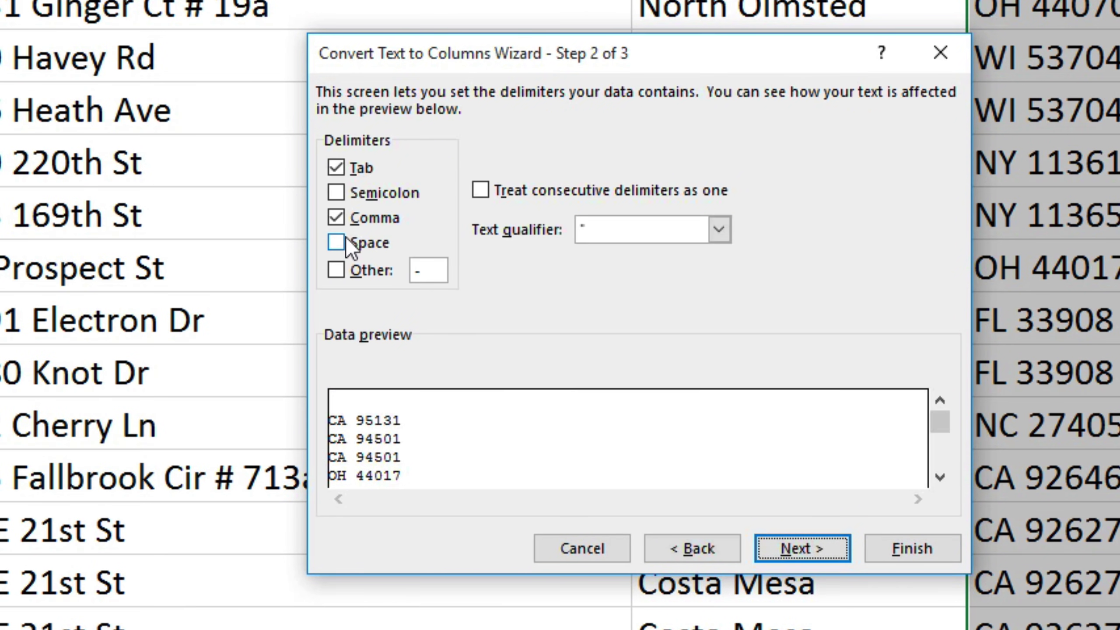
left_click(339, 216)
left_click(339, 243)
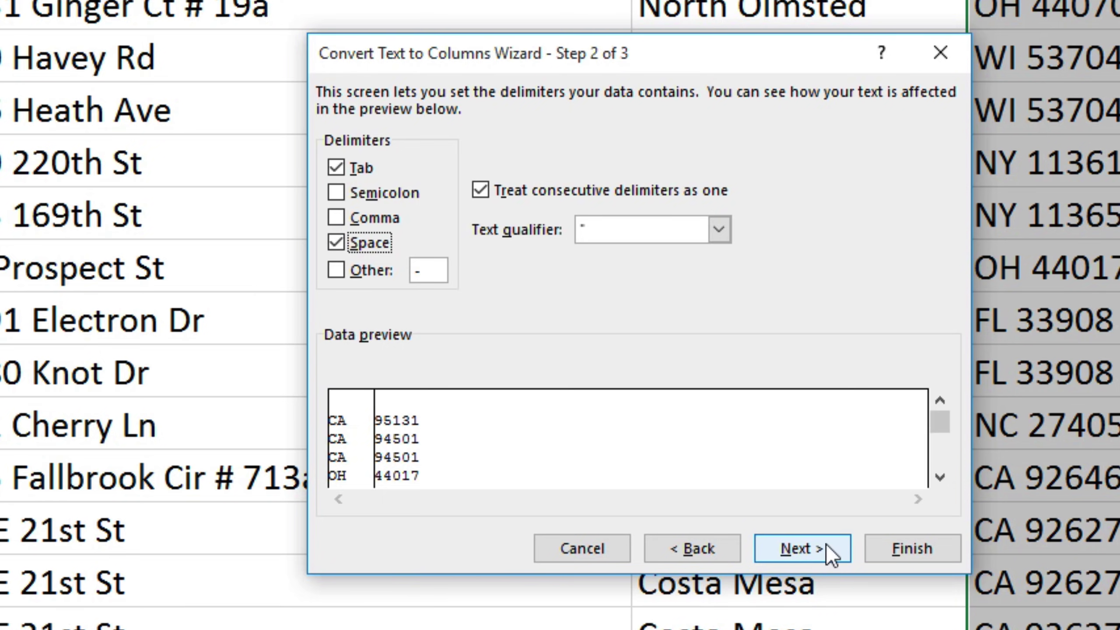
left_click(910, 546)
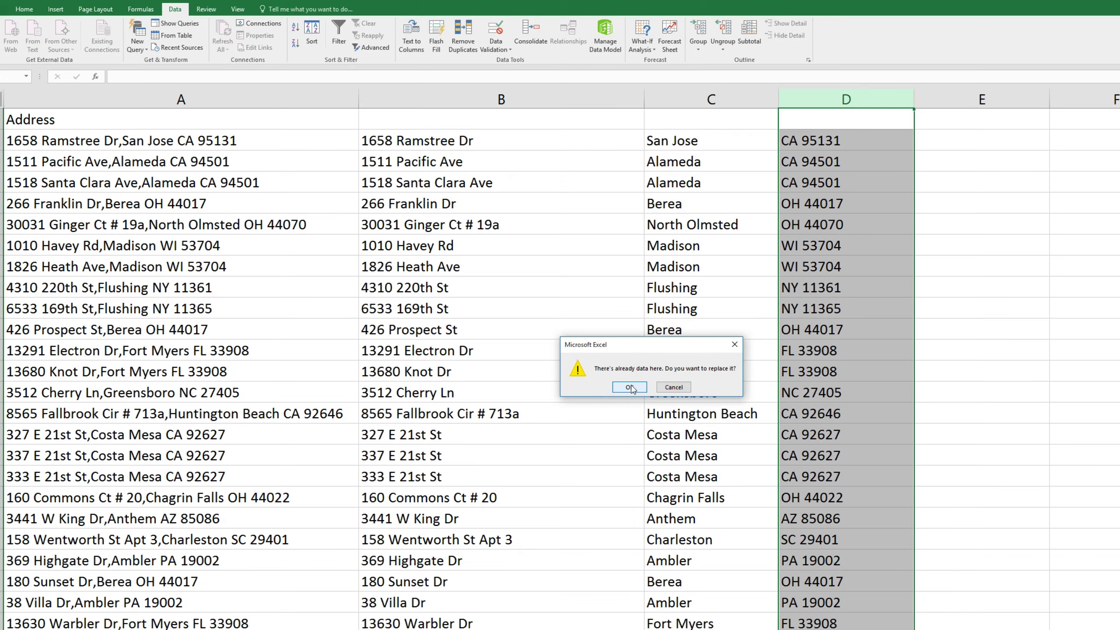
left_click(631, 388)
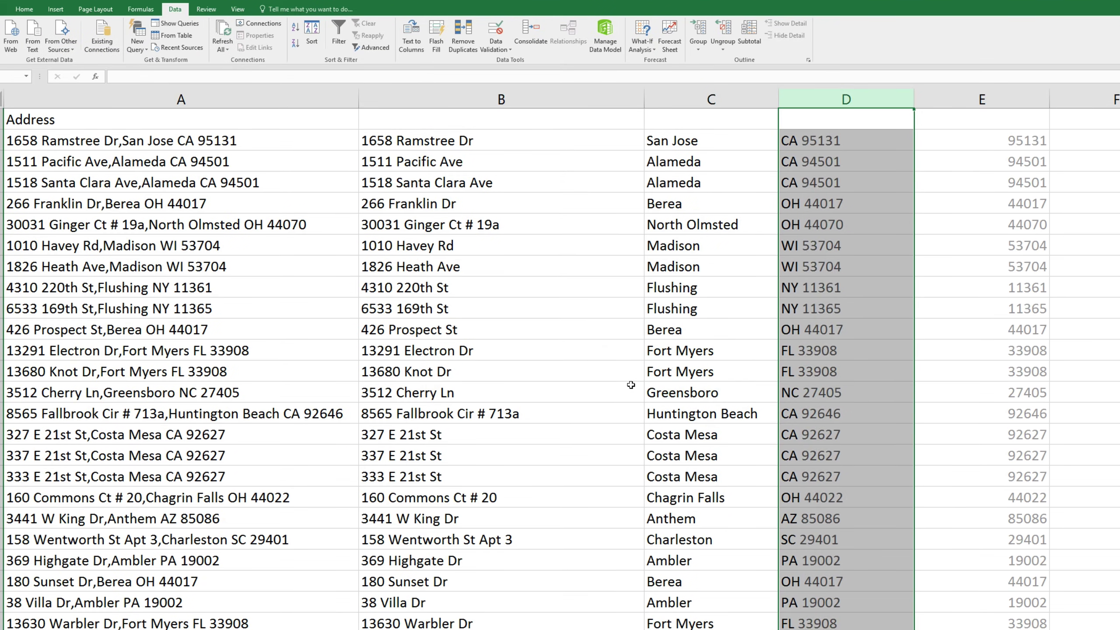
Step: Type the headers Street, City, State and Zip into cells B1 through E1
left_click(442, 121)
type("Street")
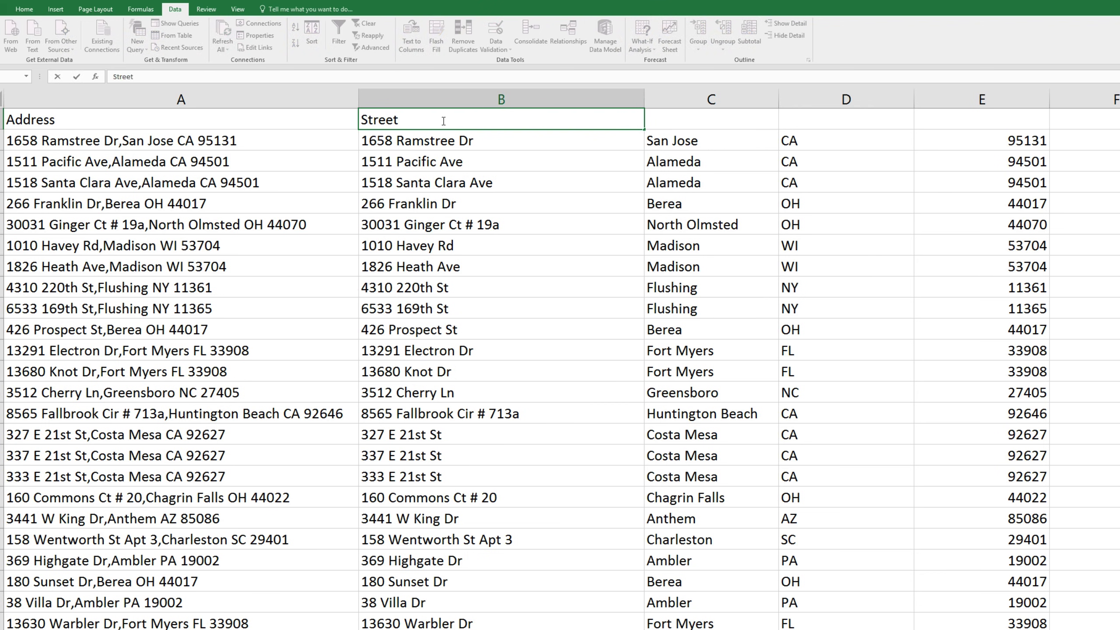
key("Tab")
type("City")
key("Tab")
type("St")
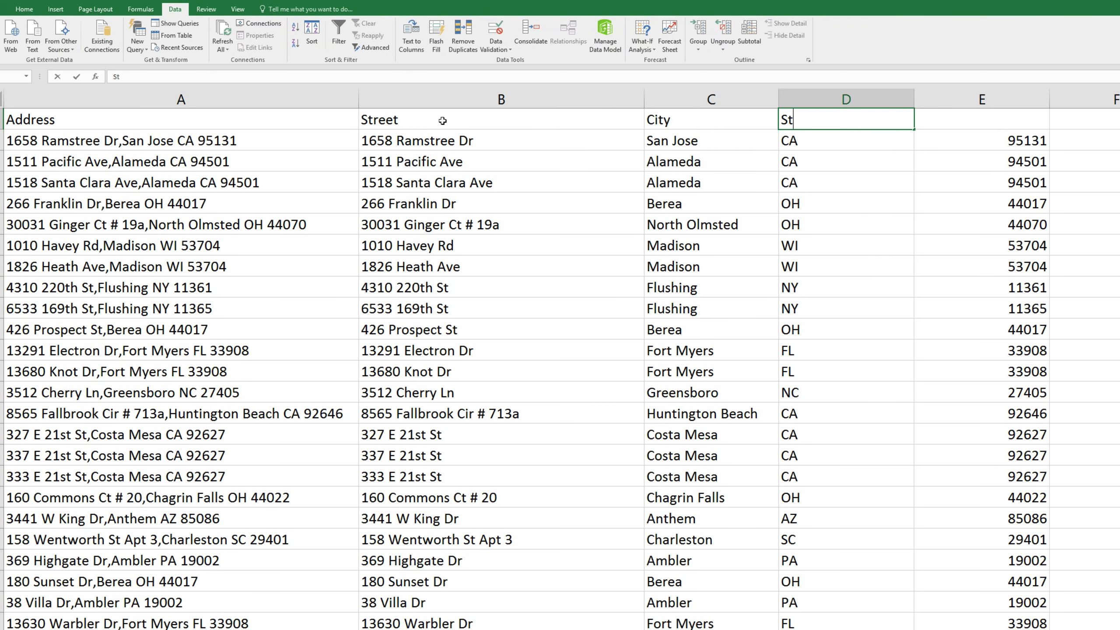
type("ate")
key("Tab")
type("Zip")
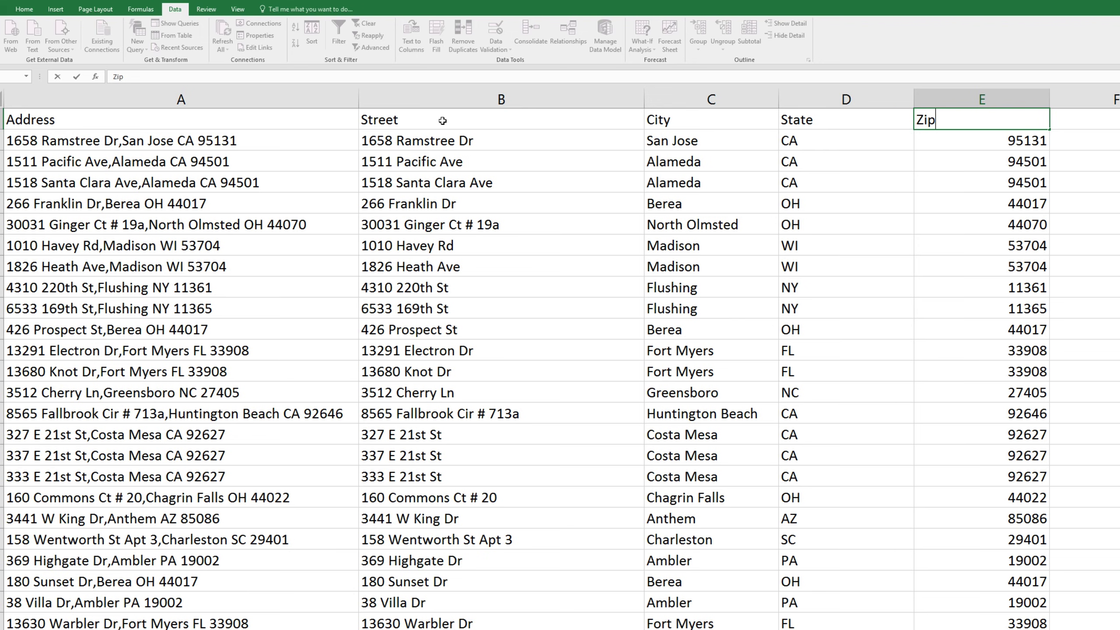